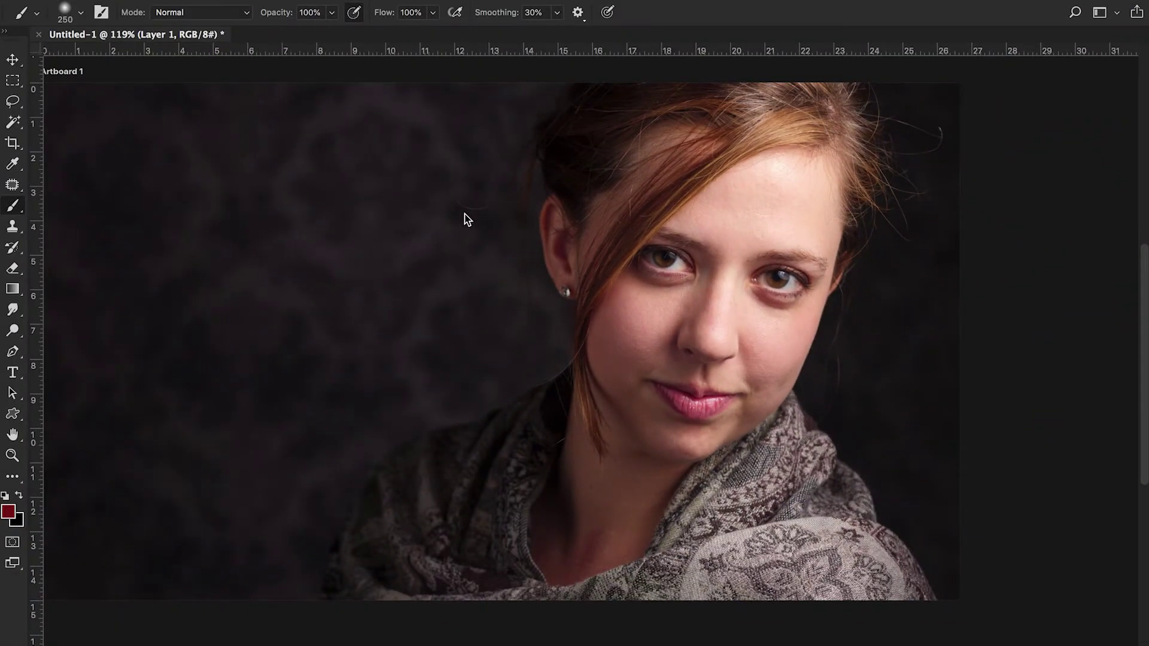
# Step: Zoom in and out on the portrait repeatedly using the scroll wheel
pyautogui.scroll(-4, 572, 272)
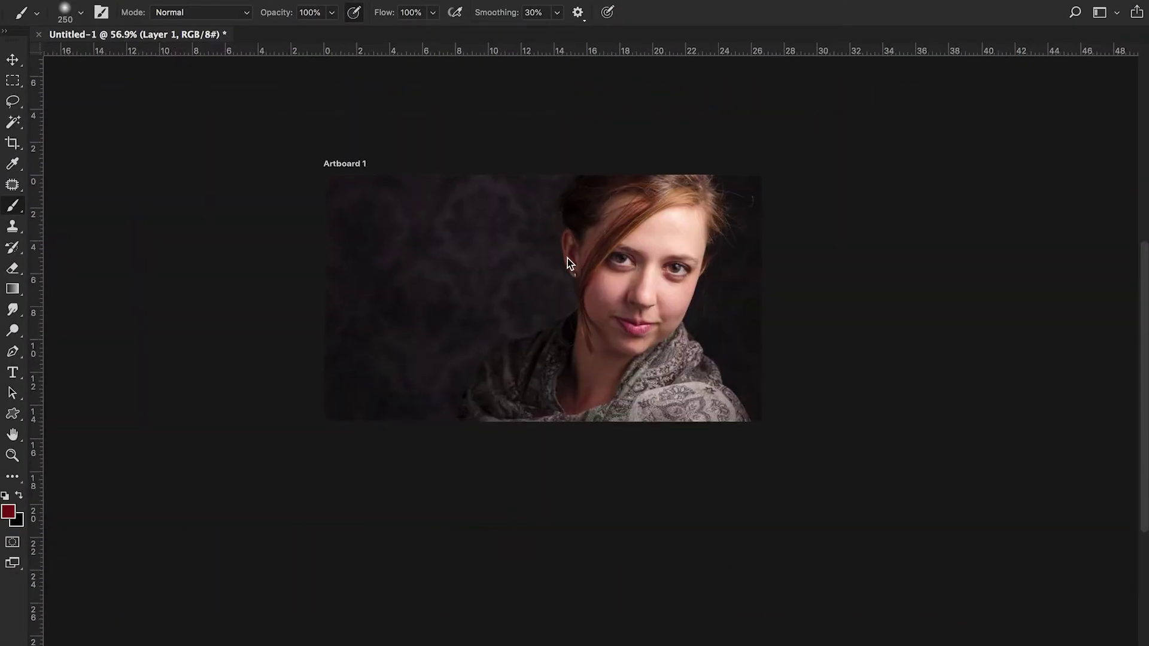
pyautogui.scroll(3, 568, 261)
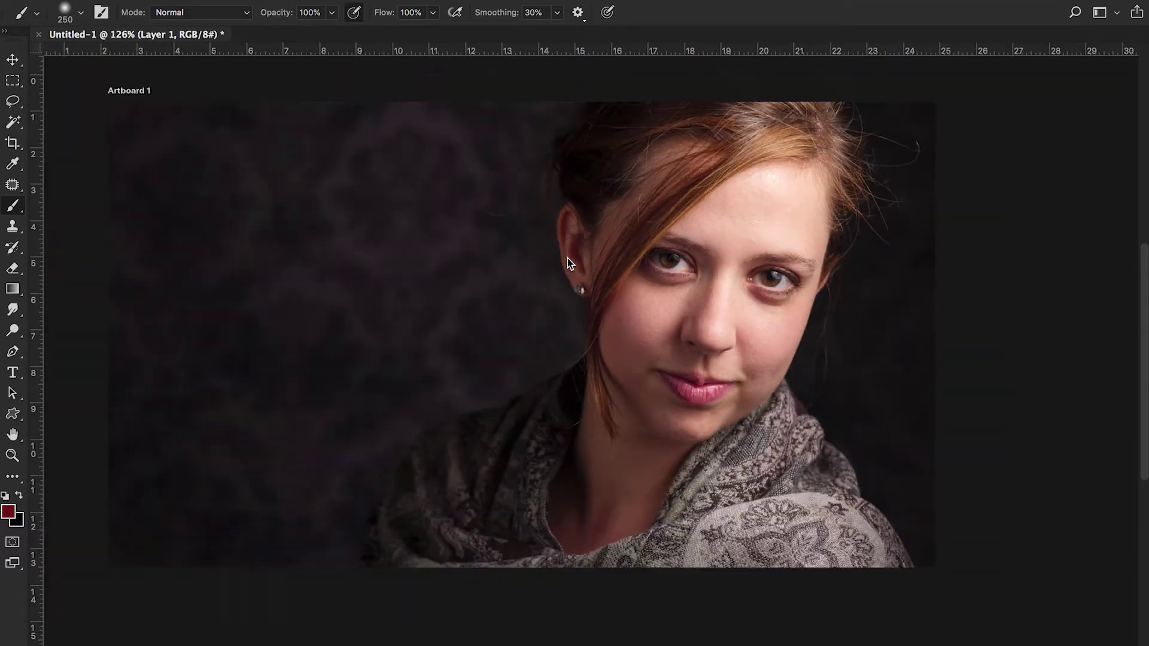
pyautogui.scroll(-1, 572, 261)
pyautogui.scroll(3, 572, 260)
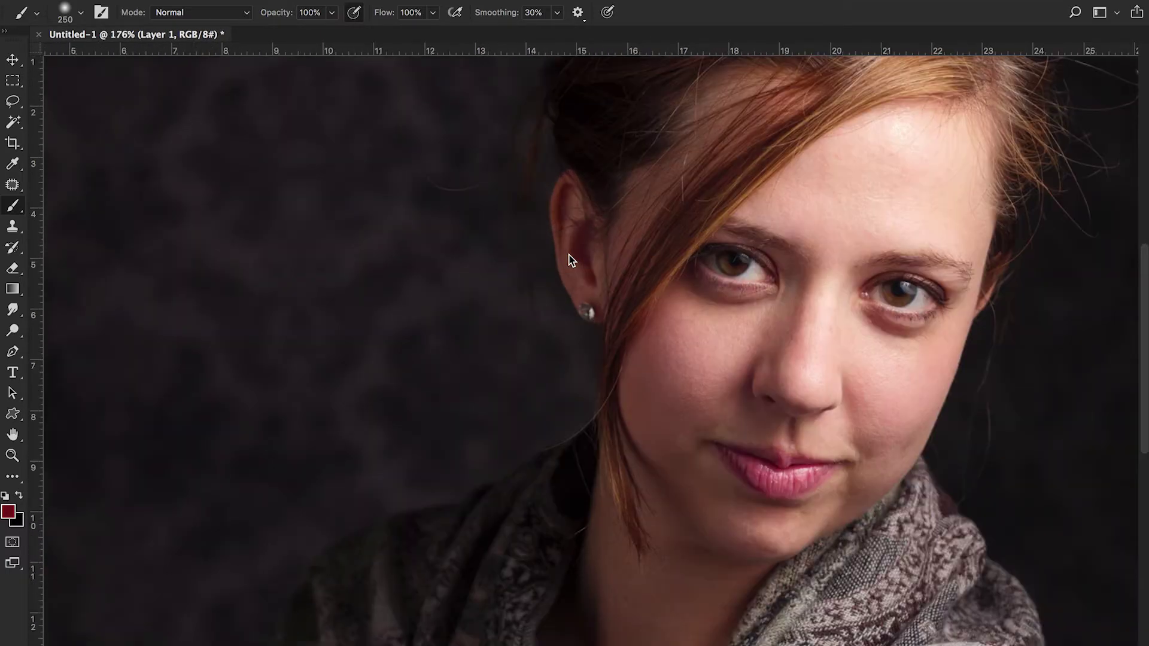
pyautogui.scroll(-4, 572, 261)
pyautogui.scroll(-2, 569, 258)
pyautogui.scroll(5, 570, 259)
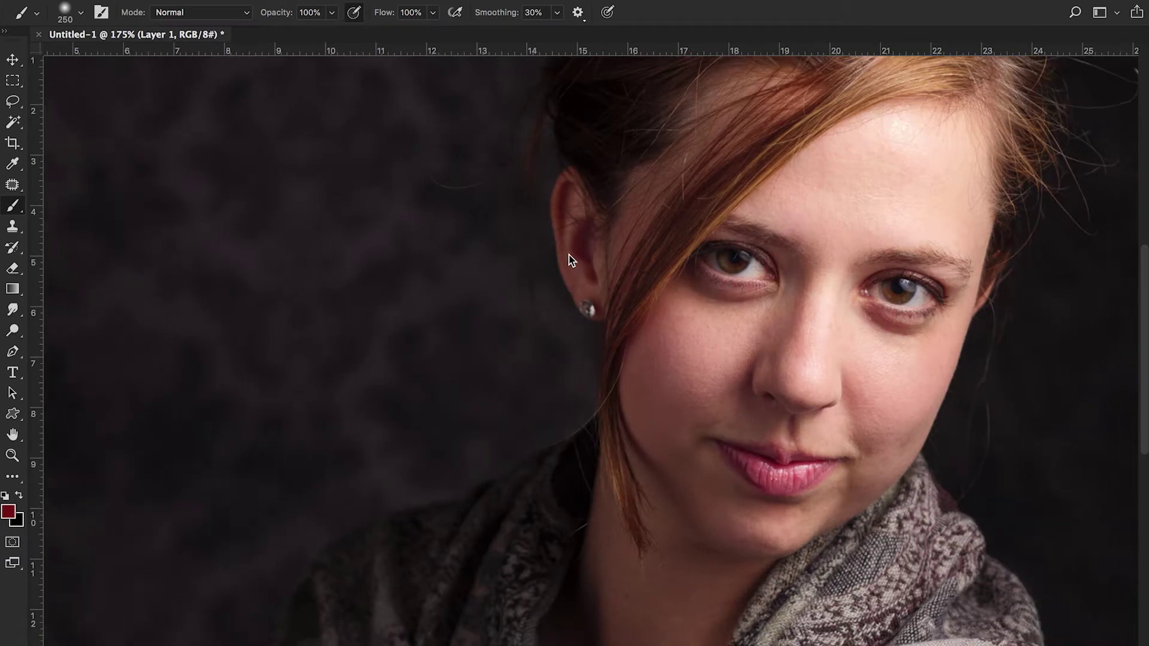
pyautogui.scroll(-2, 569, 261)
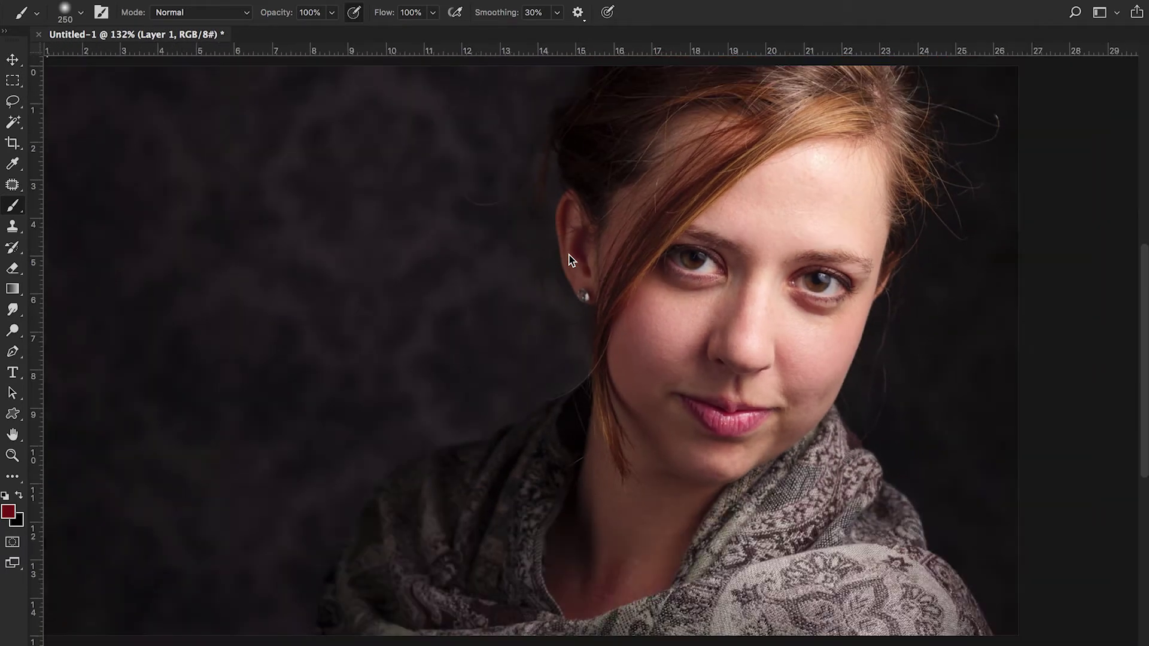
pyautogui.scroll(-1, 570, 261)
pyautogui.scroll(3, 569, 261)
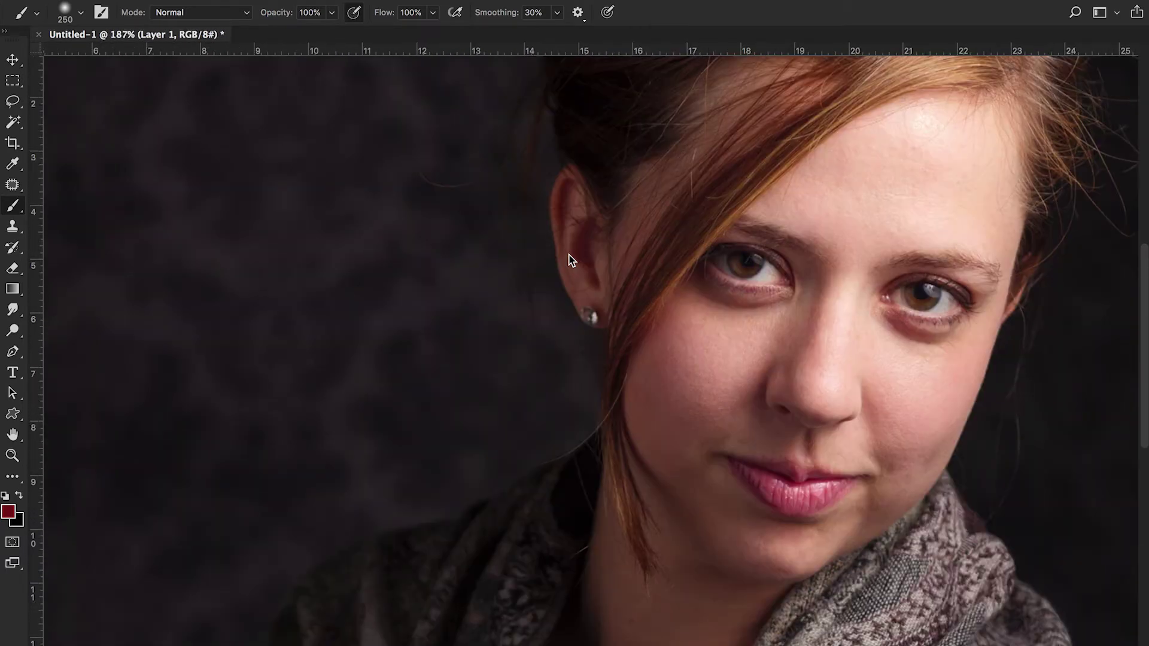
pyautogui.scroll(1, 569, 260)
pyautogui.scroll(-3, 569, 261)
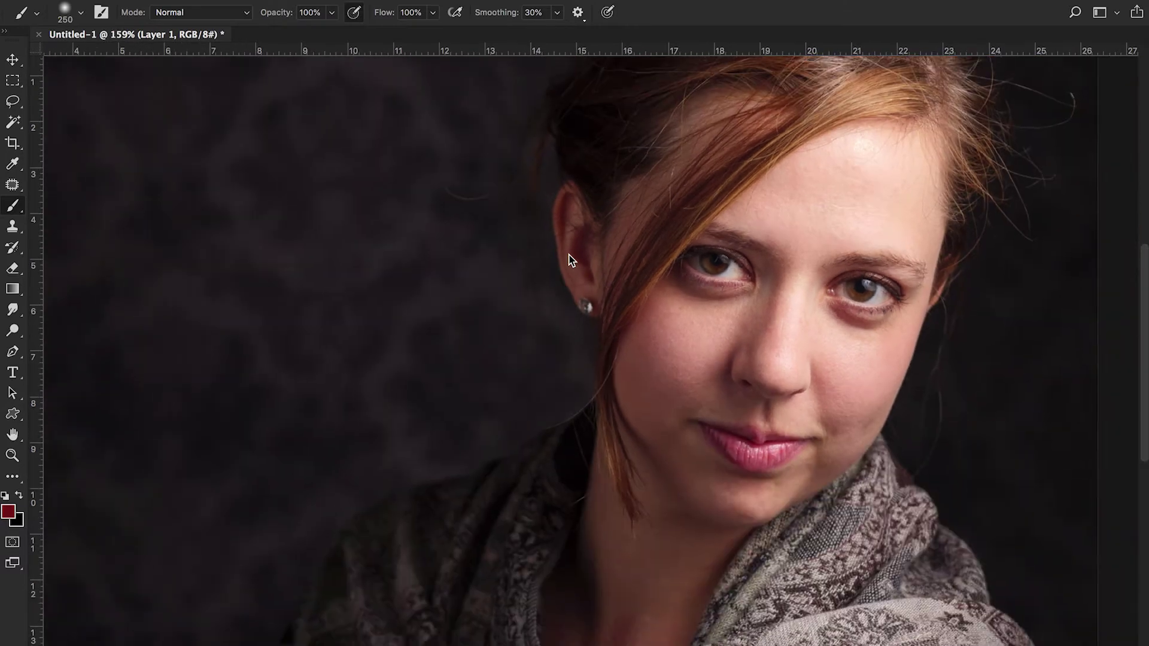
# Step: Reveal the side panels with Shift+Tab, then pan the portrait and zoom to about 103%
pyautogui.hotkey('shift', 'Tab')
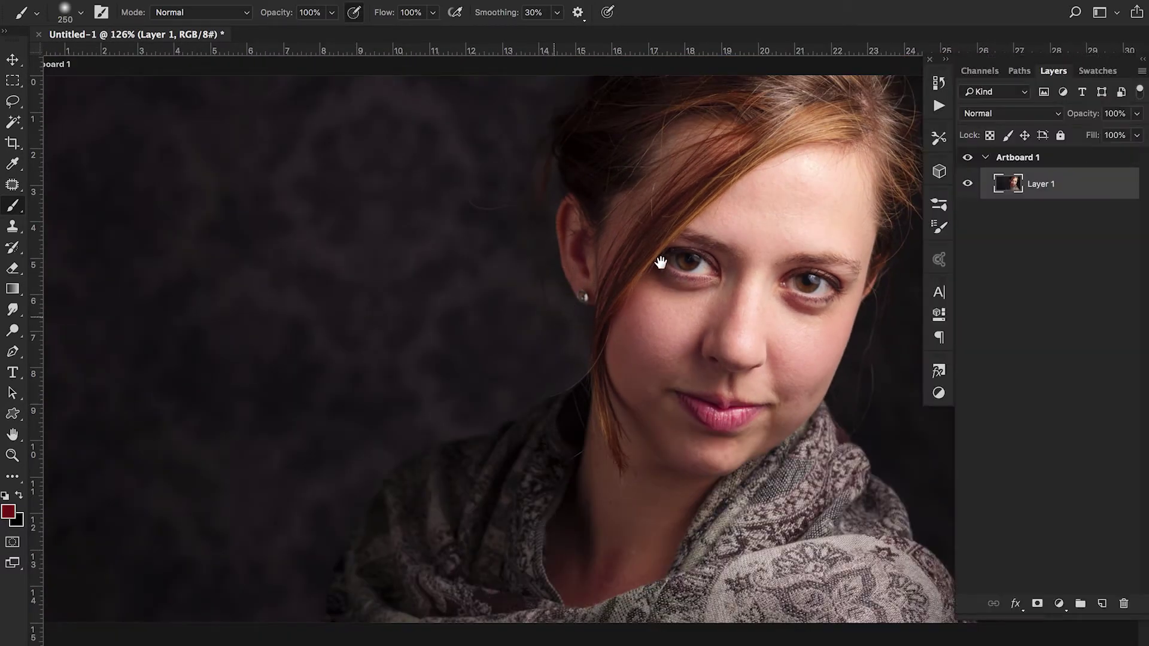
pyautogui.moveTo(490, 365); pyautogui.dragTo(409, 340)
pyautogui.scroll(-2, 586, 291)
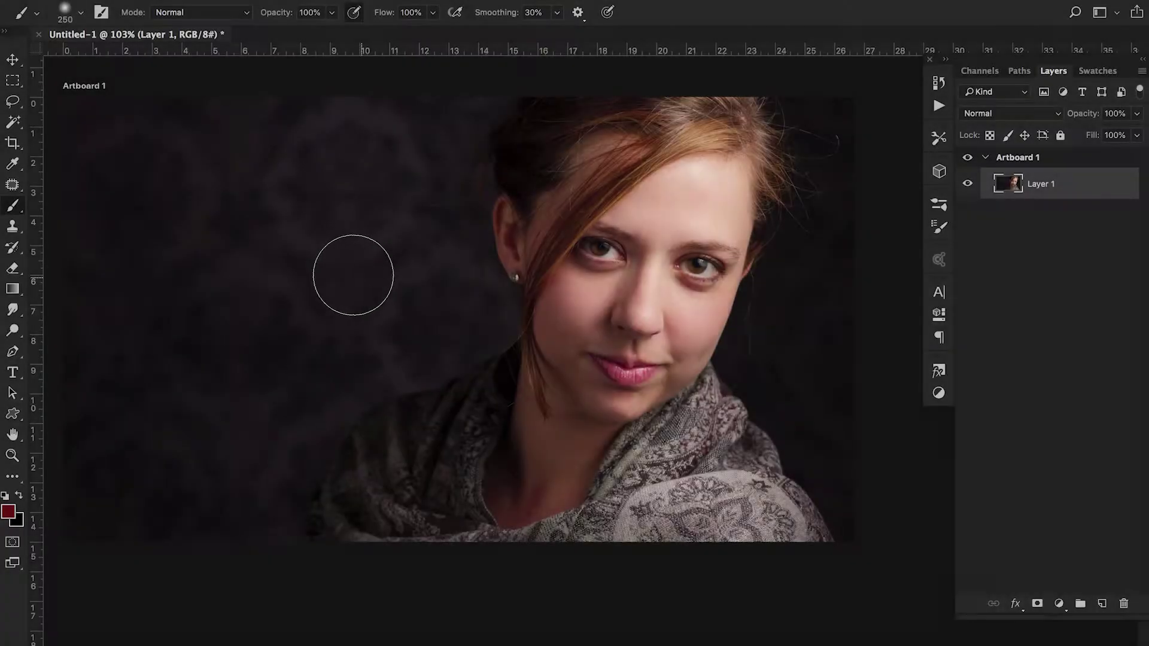
pyautogui.moveTo(366, 237)
pyautogui.mouseDown()
pyautogui.moveTo(526, 272)
pyautogui.moveTo(454, 397)
pyautogui.mouseUp()
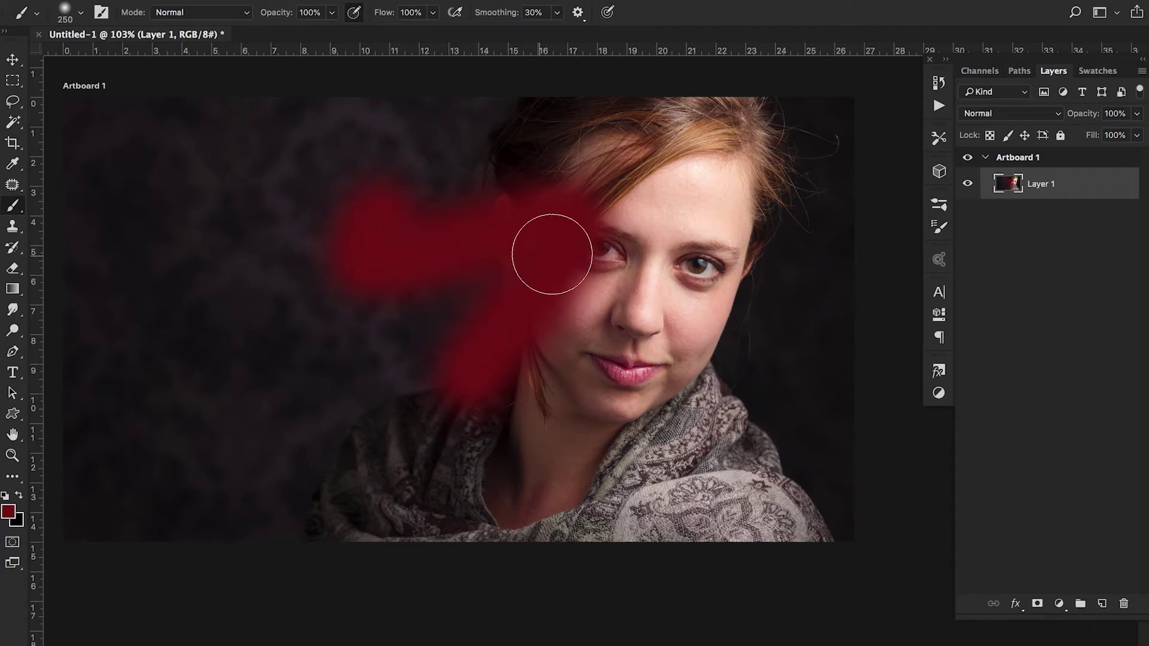
pyautogui.hotkey('ctrl', 'z')
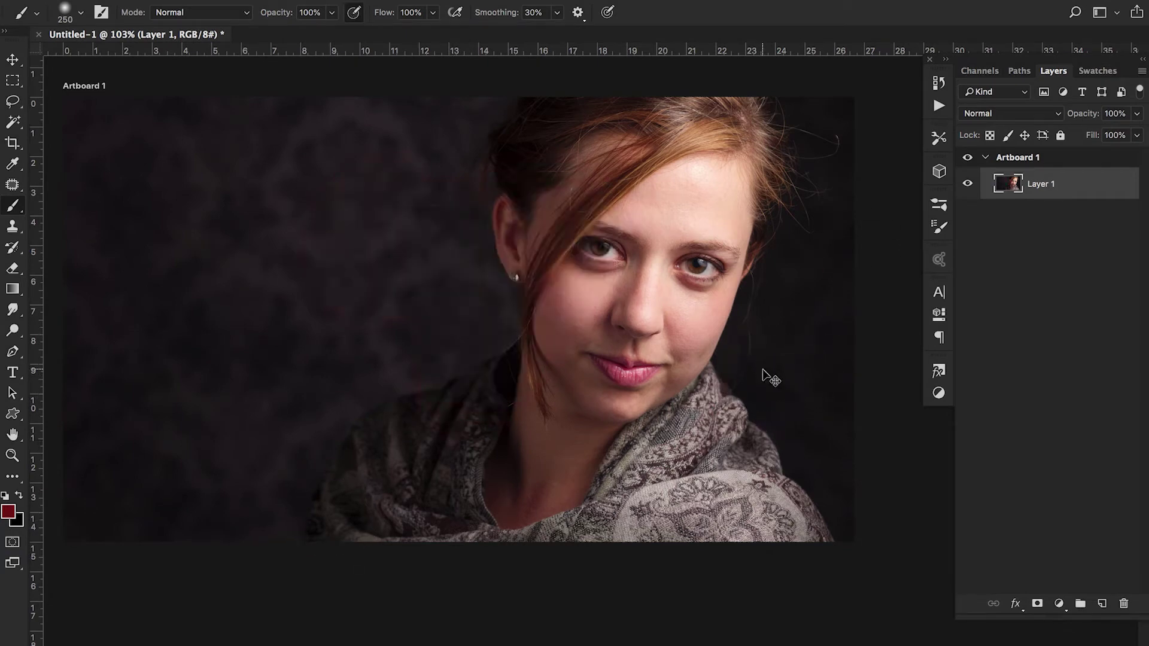
pyautogui.moveTo(347, 244)
pyautogui.mouseDown()
pyautogui.moveTo(380, 298)
pyautogui.moveTo(431, 321)
pyautogui.moveTo(564, 194)
pyautogui.moveTo(595, 380)
pyautogui.mouseUp()
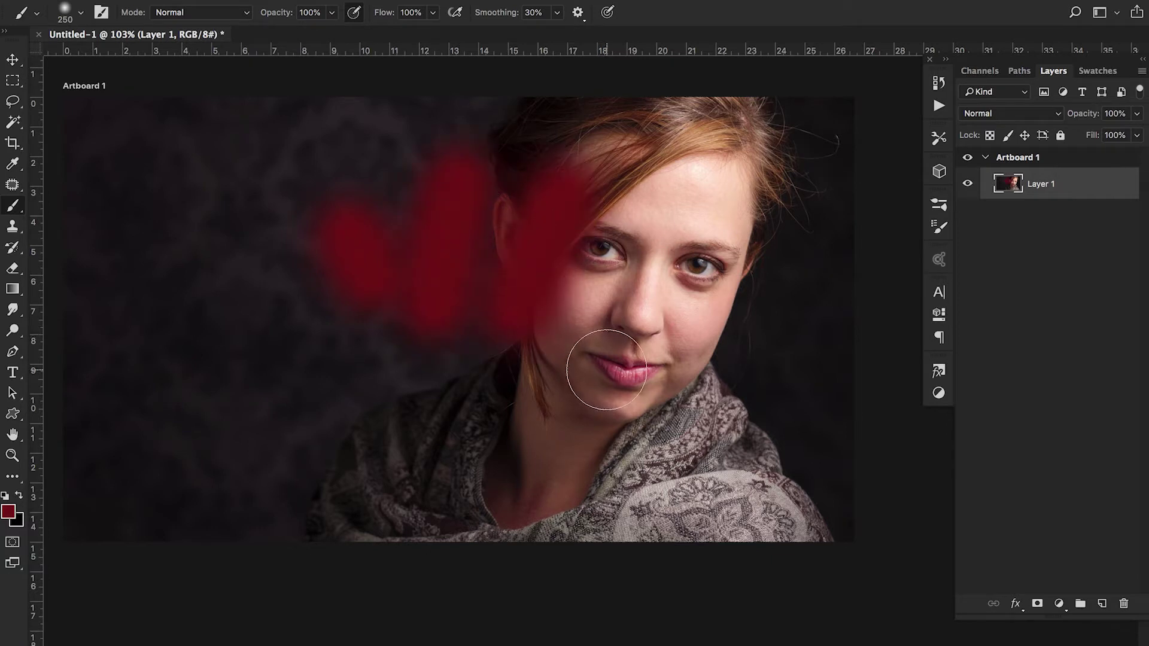
pyautogui.hotkey('ctrl', 'z')
pyautogui.hotkey('ctrl', 'shift', 'z')
pyautogui.hotkey('ctrl', 'z')
pyautogui.hotkey('ctrl', 'z')
pyautogui.hotkey('ctrl', 'z')
pyautogui.hotkey('ctrl', 'z')
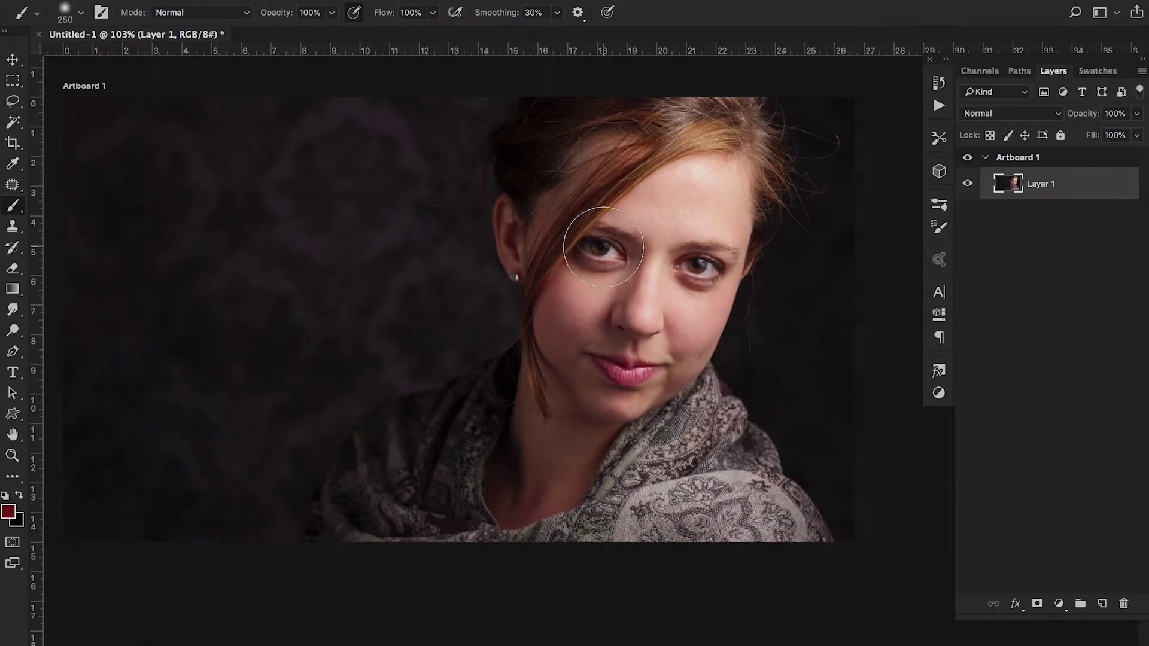
# Step: Try shifting the portrait on the artboard with the Move tool, then undo it
pyautogui.press('v')
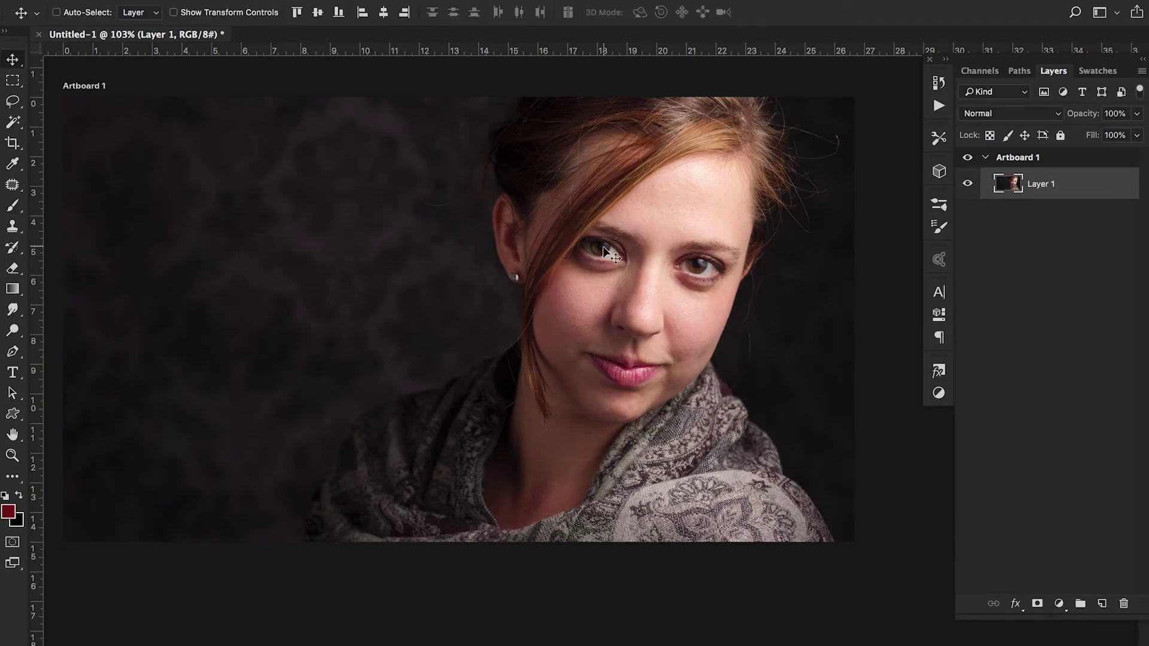
pyautogui.moveTo(495, 307); pyautogui.dragTo(566, 311)
pyautogui.hotkey('ctrl', 'z')
# Step: Fill a rectangle with black on a new Layer 2 and move it up-left beside the ear
pyautogui.click(21, 84)
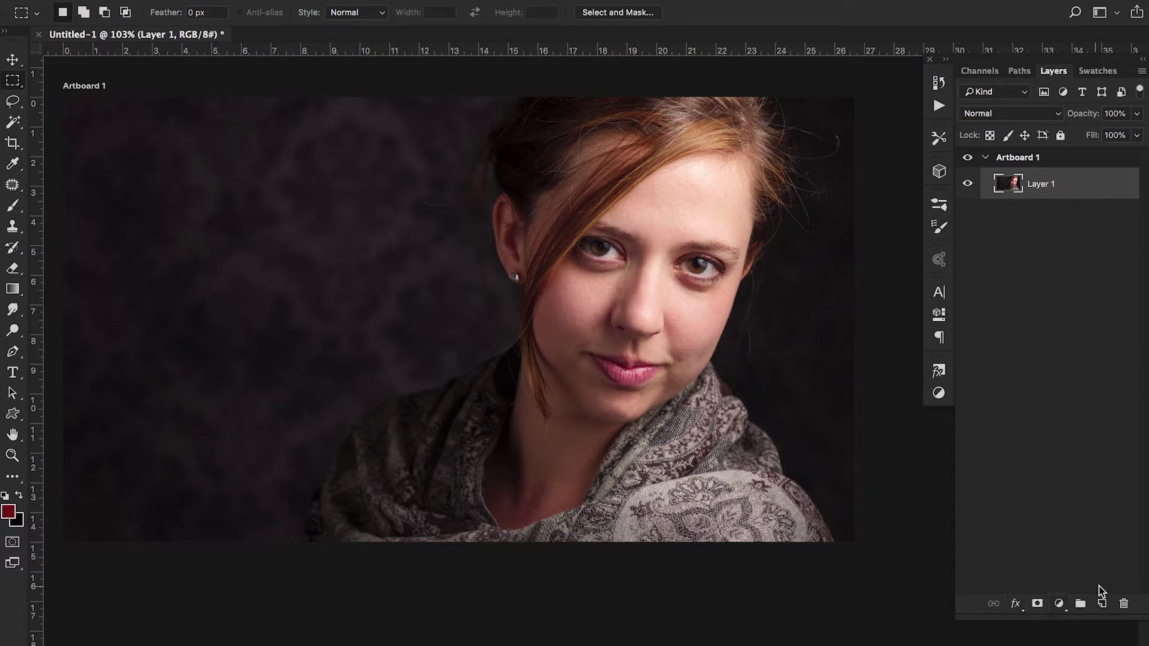
pyautogui.click(1102, 604)
pyautogui.moveTo(456, 210); pyautogui.dragTo(566, 310)
pyautogui.rightClick(544, 269)
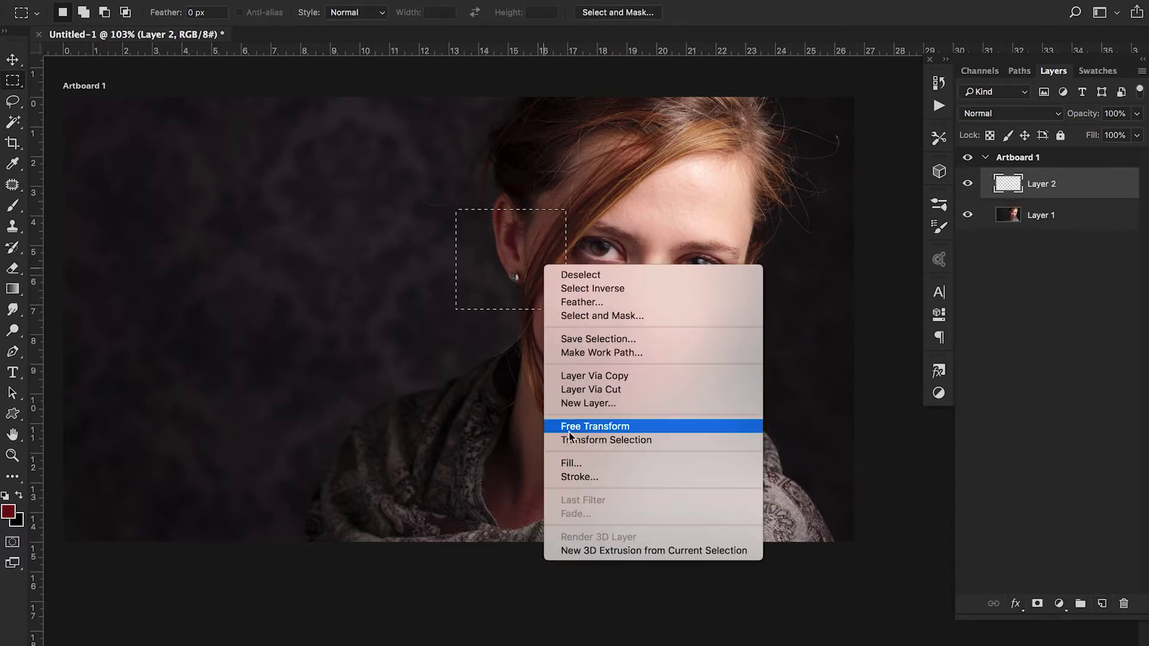
pyautogui.click(578, 463)
pyautogui.click(675, 214)
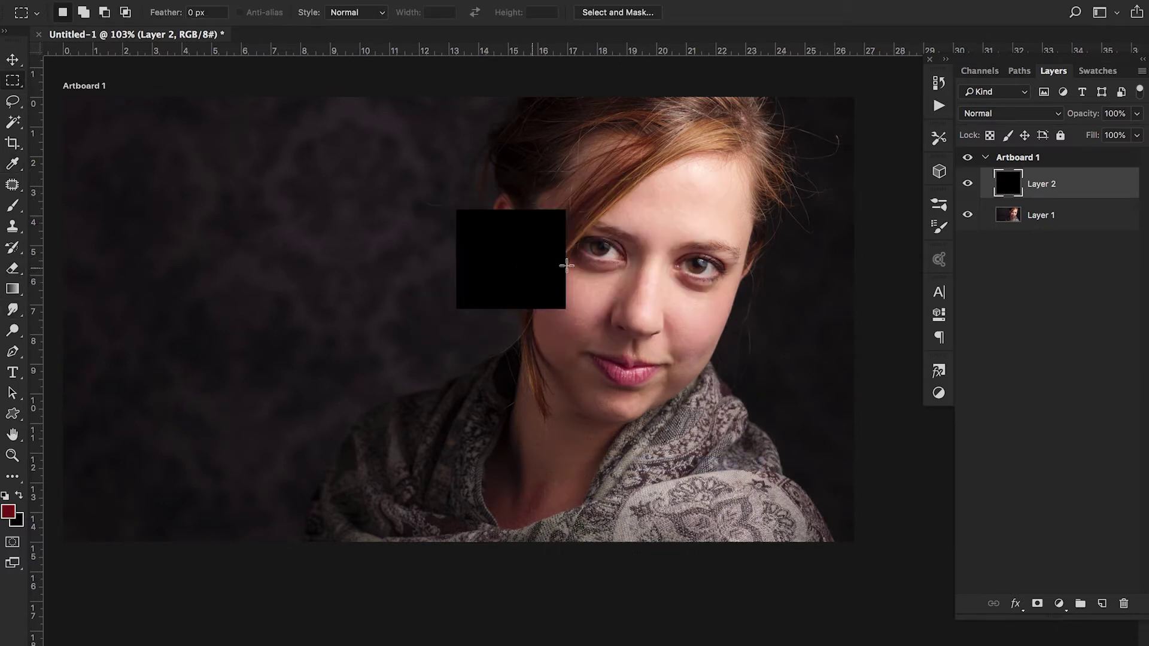
pyautogui.press('v')
pyautogui.moveTo(501, 258); pyautogui.dragTo(395, 239)
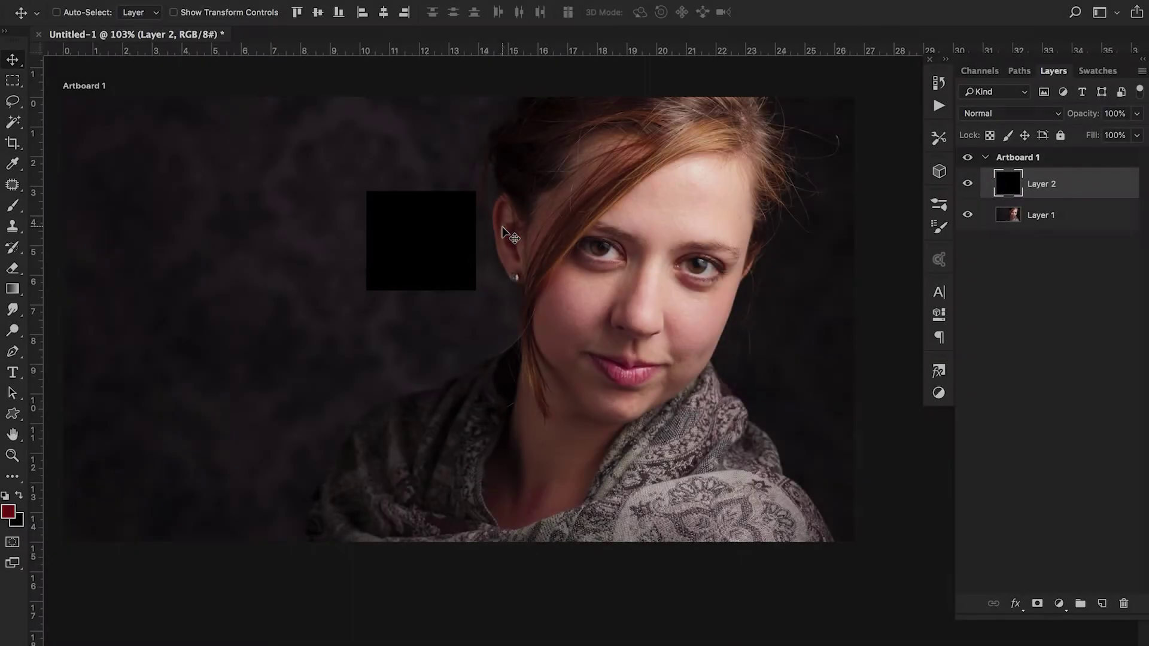
pyautogui.press('m')
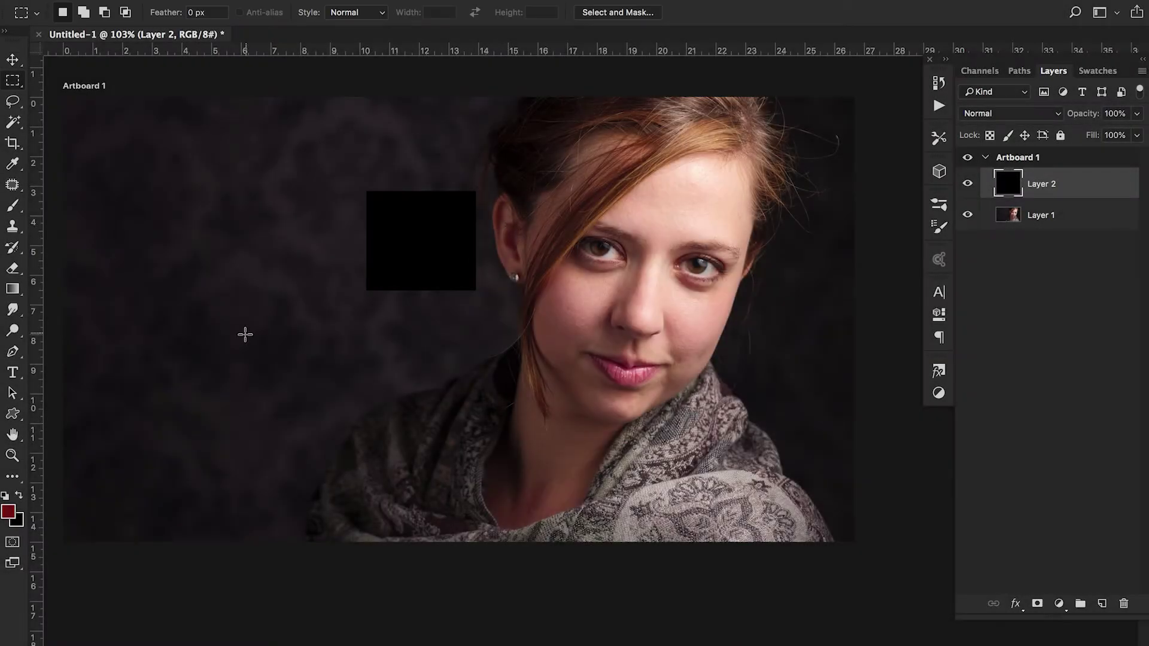
pyautogui.moveTo(337, 193); pyautogui.dragTo(401, 321)
pyautogui.press('v')
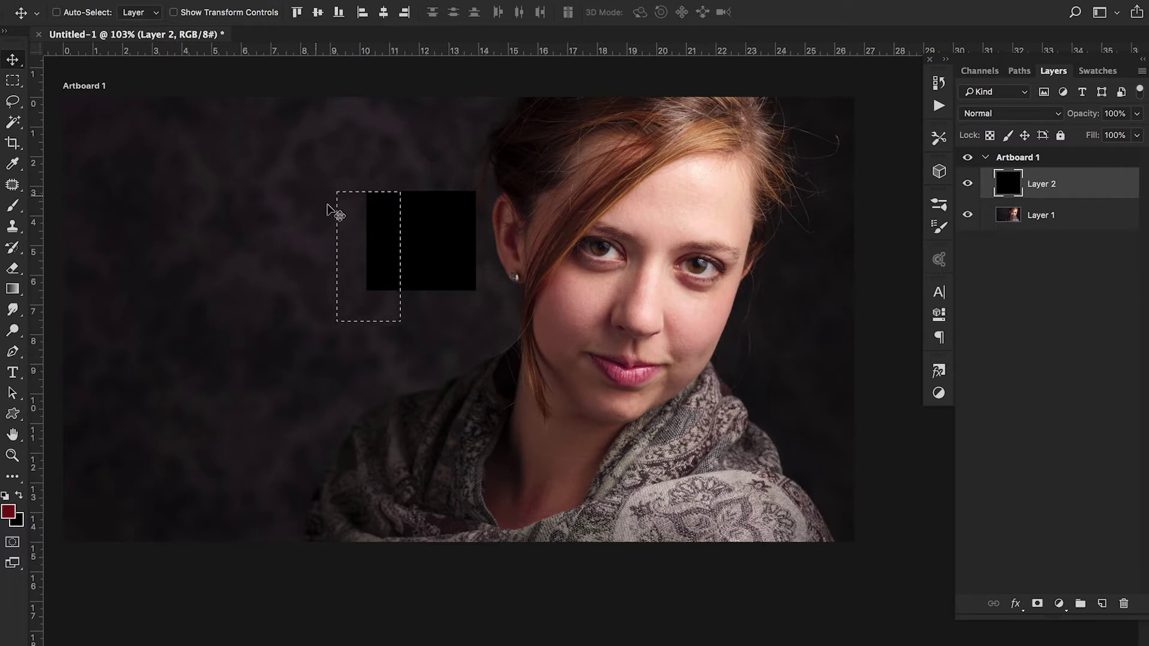
pyautogui.moveTo(359, 244); pyautogui.dragTo(336, 277)
pyautogui.press('super+d')
pyautogui.press('super+z')
pyautogui.press('super+z')
pyautogui.click(1003, 217)
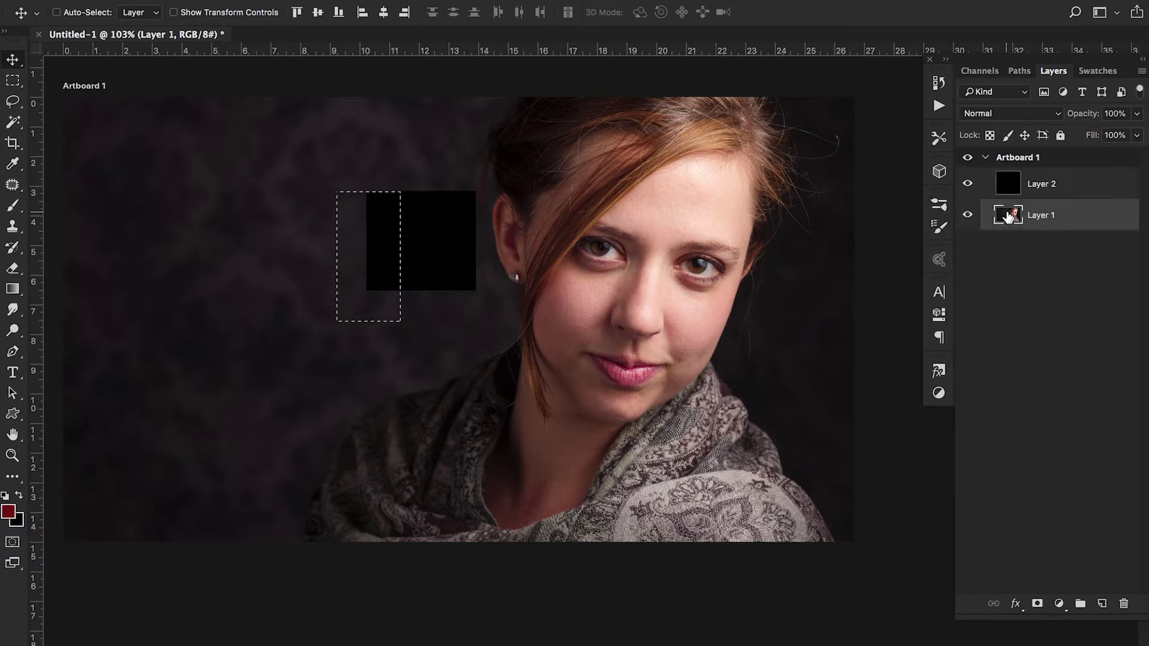
pyautogui.moveTo(390, 264); pyautogui.dragTo(415, 277)
pyautogui.hotkey('ctrl', 'z')
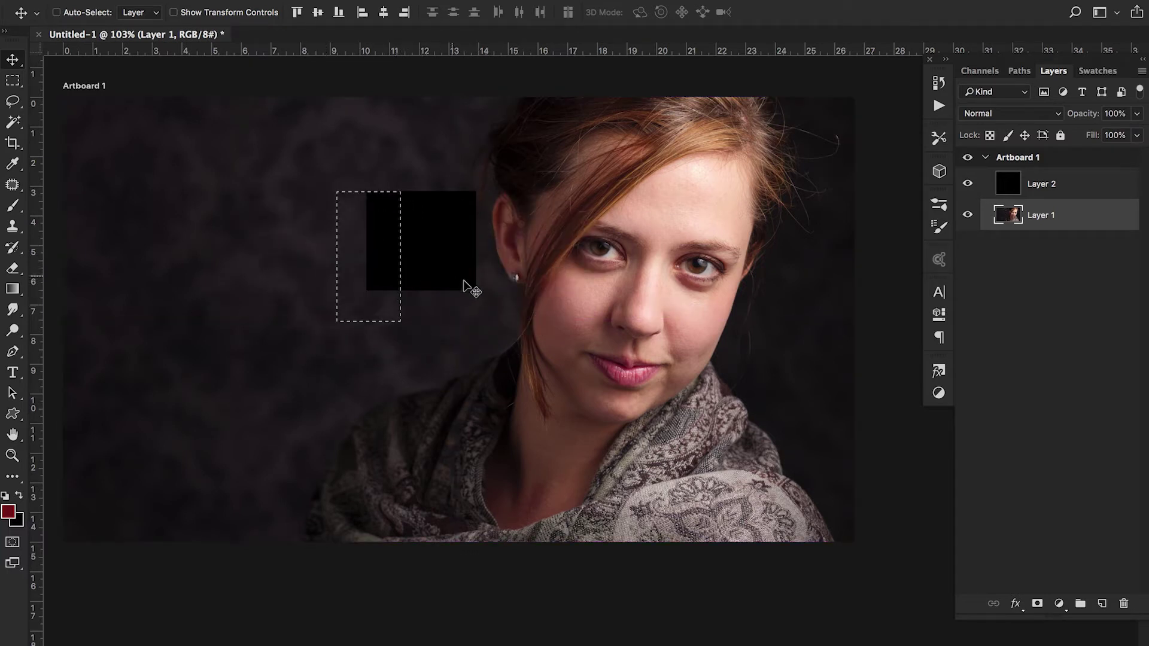
pyautogui.click(13, 80)
# Step: Select the whole artboard, deselect it, then select it all again with Ctrl+A
pyautogui.click(211, 131)
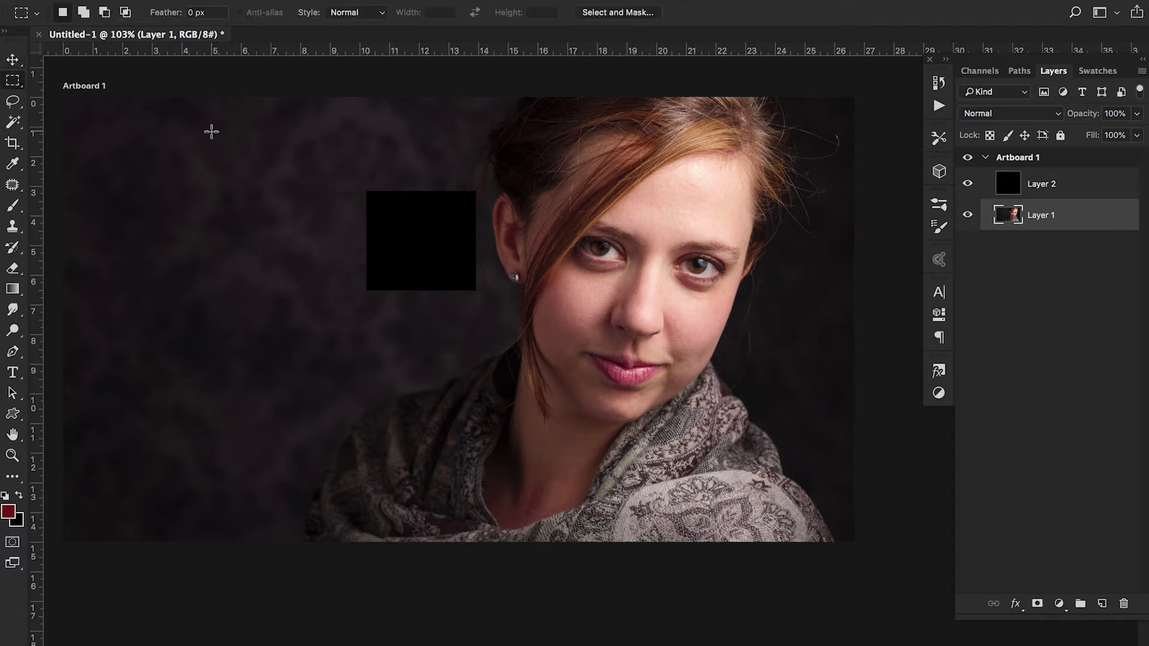
pyautogui.scroll(-3, 430, 266)
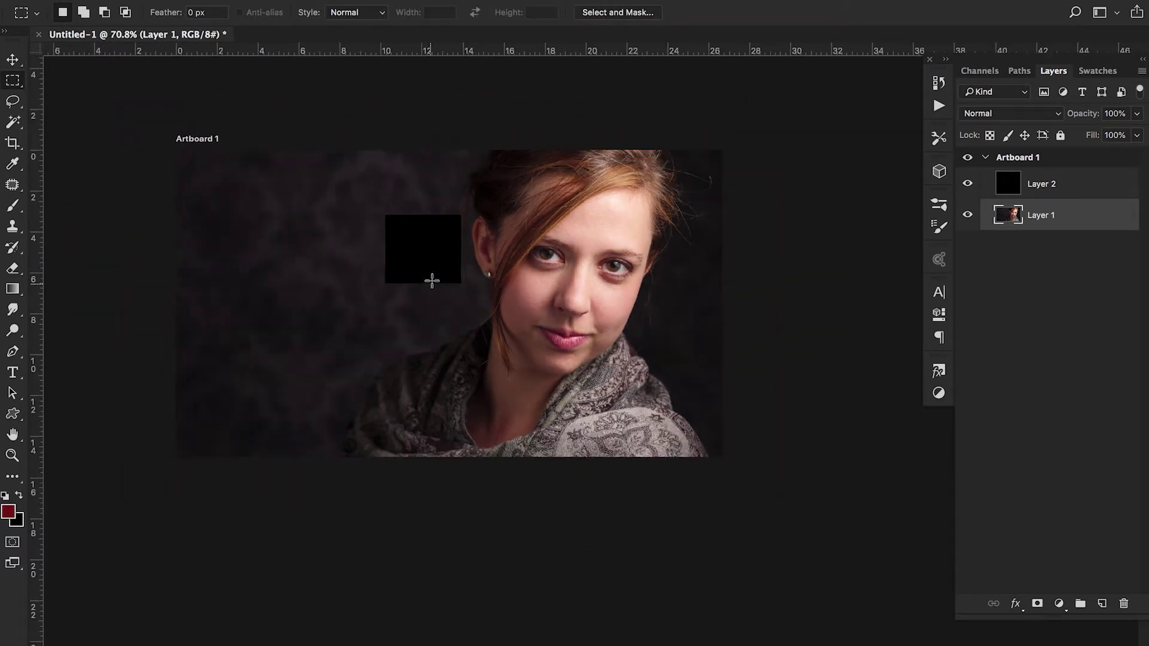
pyautogui.moveTo(177, 150); pyautogui.dragTo(758, 487)
pyautogui.click(785, 308)
pyautogui.hotkey('ctrl', 'a')
pyautogui.scroll(3, 429, 264)
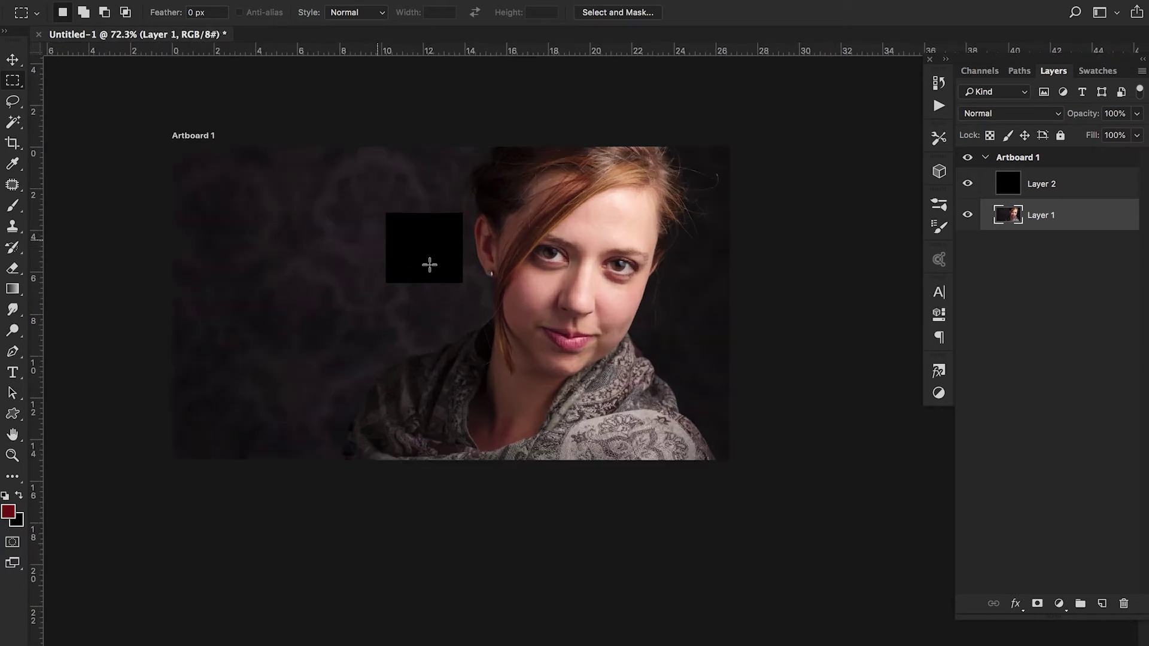
# Step: Make Layer 2 active, deselect, and draw a rectangular selection around the black square
pyautogui.click(1013, 185)
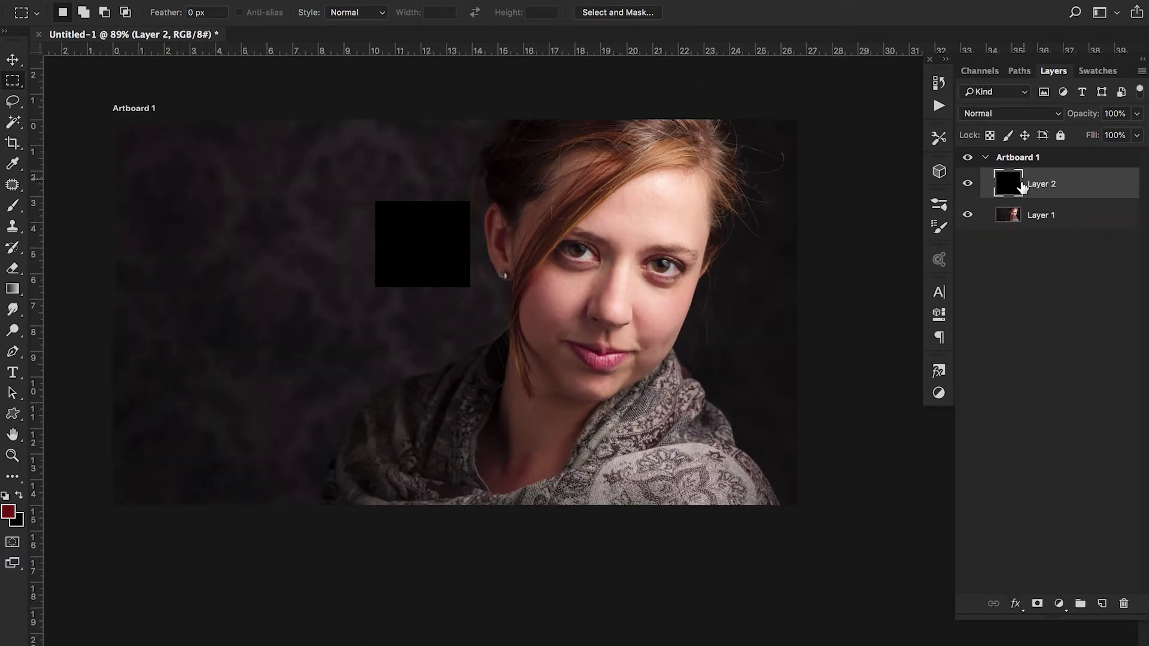
pyautogui.hotkey('ctrl', 'a')
pyautogui.click(831, 192)
pyautogui.moveTo(346, 185); pyautogui.dragTo(525, 309)
pyautogui.moveTo(433, 333); pyautogui.dragTo(456, 349)
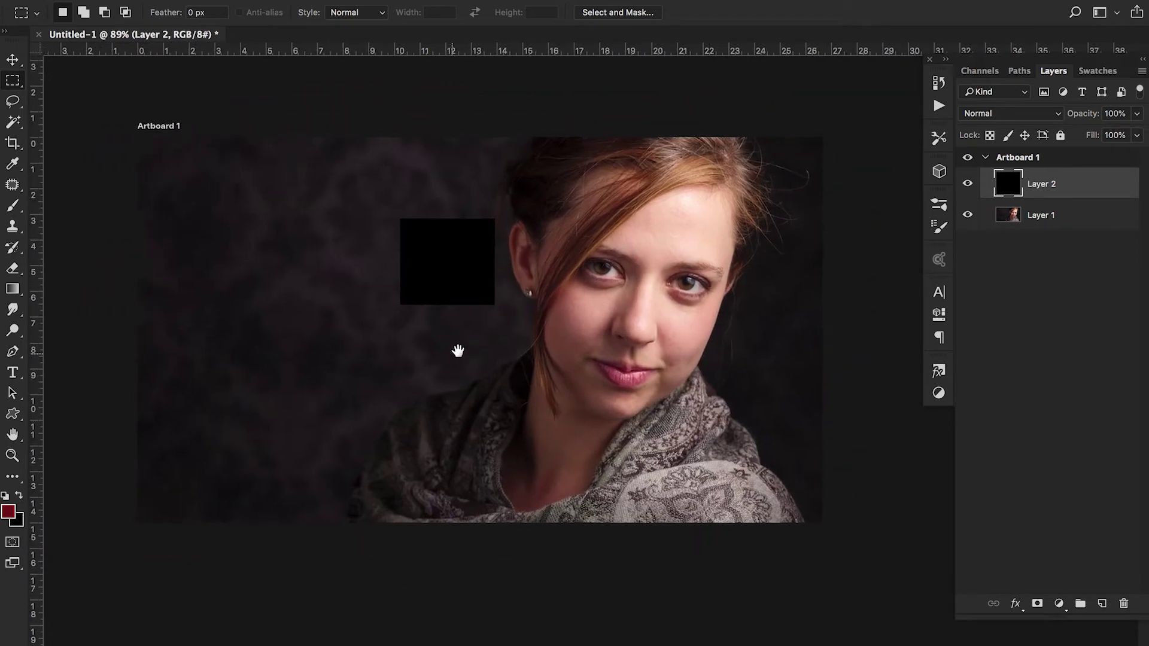
pyautogui.scroll(2, 477, 336)
pyautogui.scroll(-3, 479, 331)
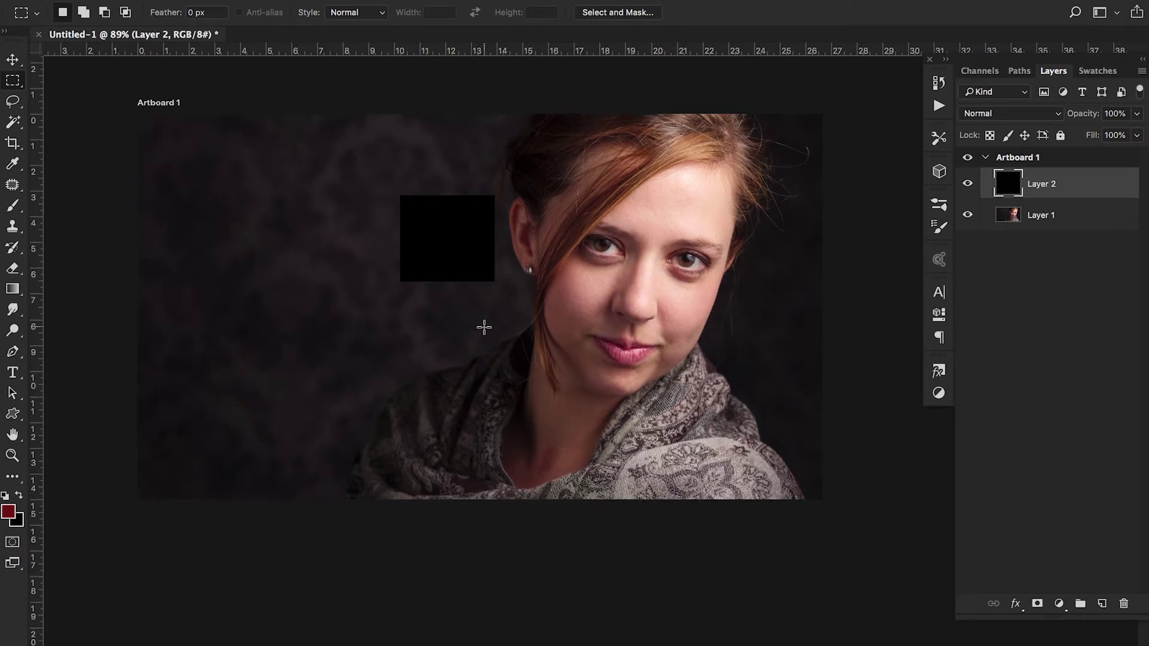
pyautogui.scroll(-4, 489, 320)
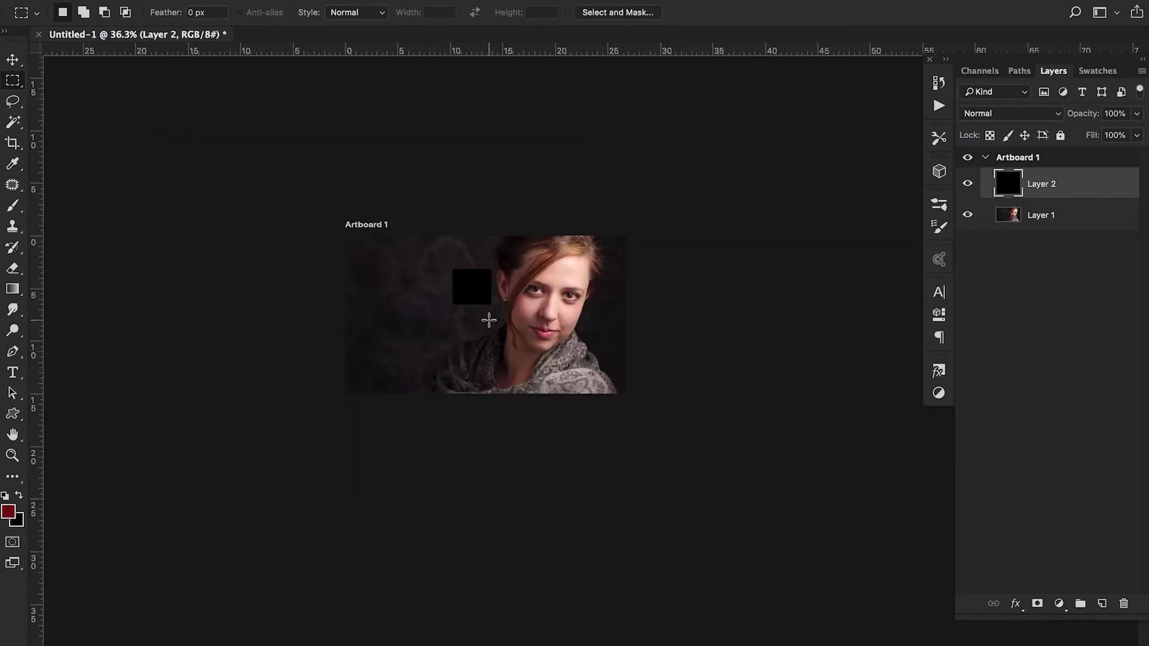
pyautogui.scroll(2, 489, 320)
pyautogui.scroll(1, 489, 321)
pyautogui.scroll(-4, 489, 321)
pyautogui.scroll(2, 489, 320)
pyautogui.scroll(6, 489, 321)
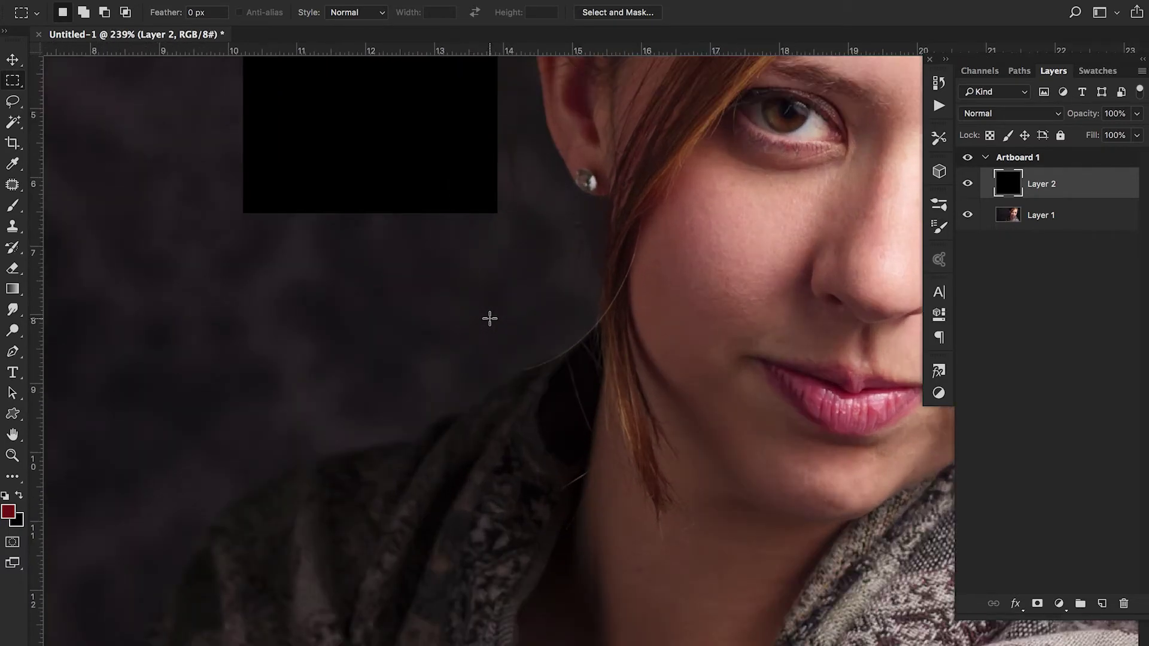
pyautogui.moveTo(608, 308); pyautogui.dragTo(333, 347)
pyautogui.moveTo(577, 197); pyautogui.dragTo(524, 315)
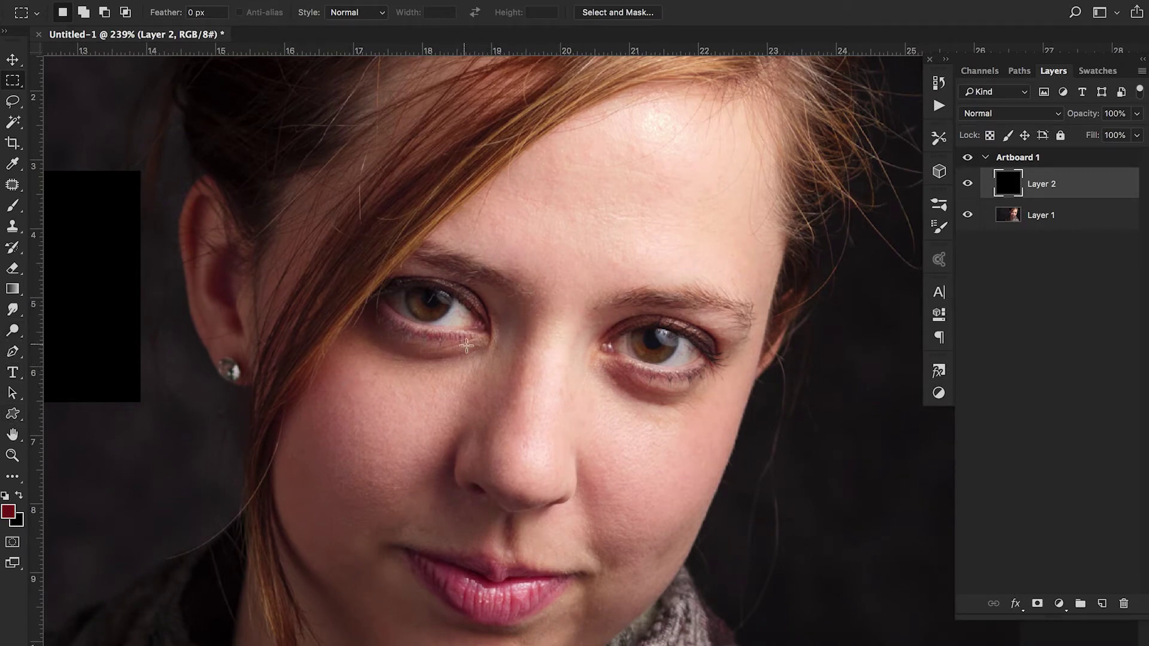
pyautogui.scroll(-5, 473, 335)
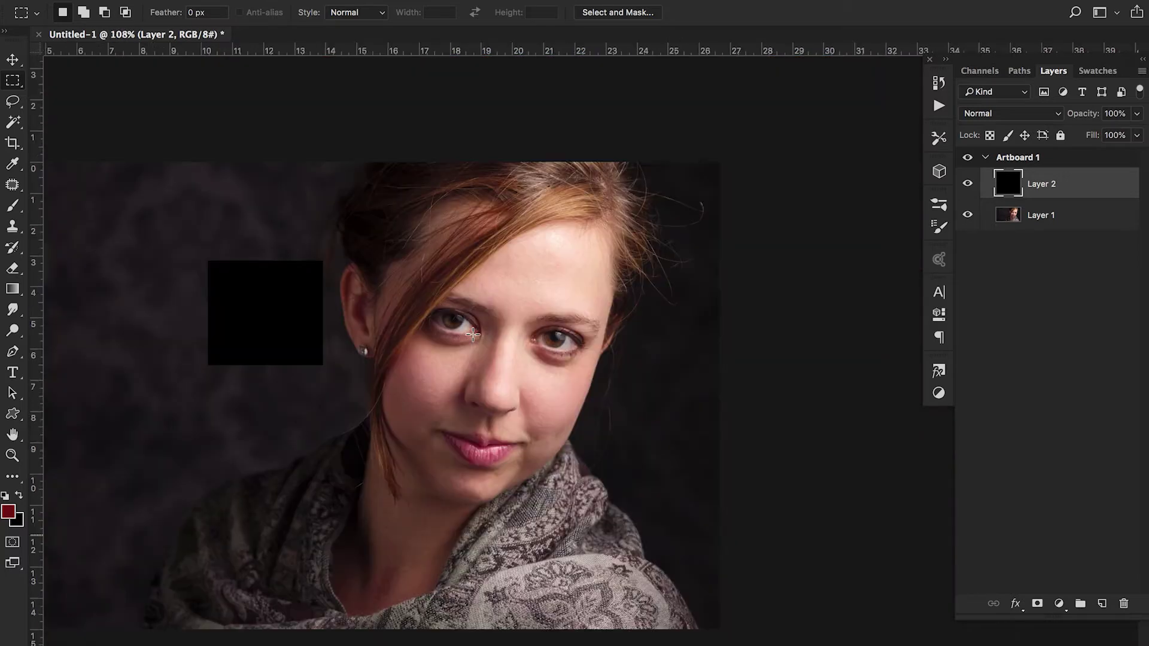
pyautogui.scroll(-3, 473, 335)
pyautogui.scroll(4, 367, 370)
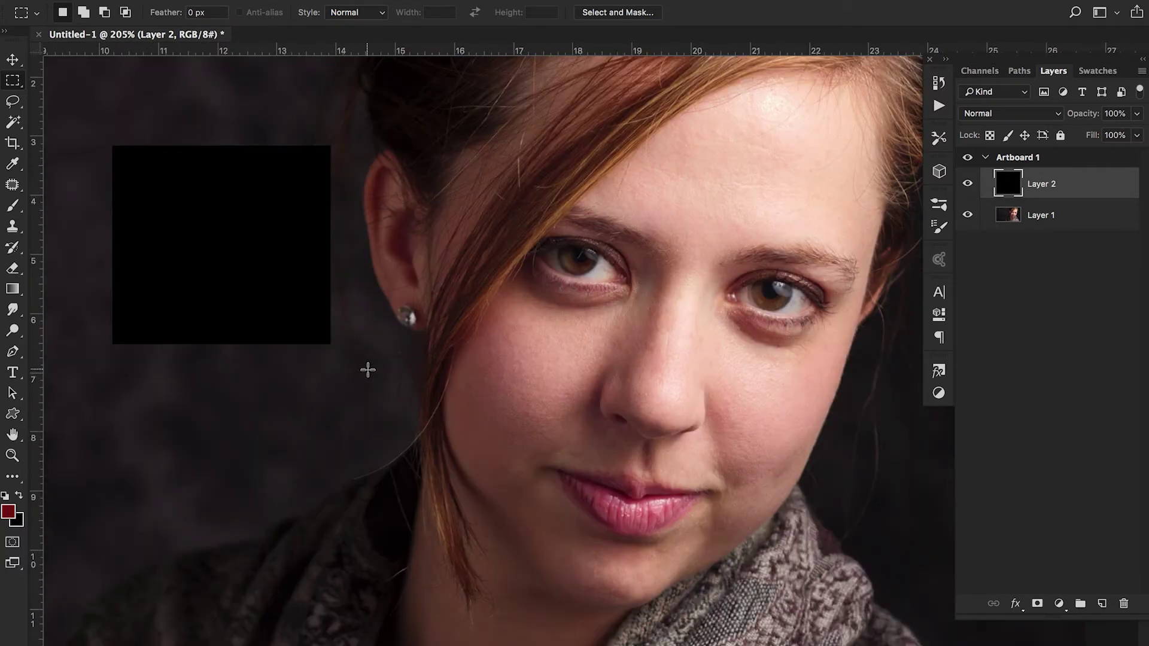
pyautogui.scroll(-4, 367, 369)
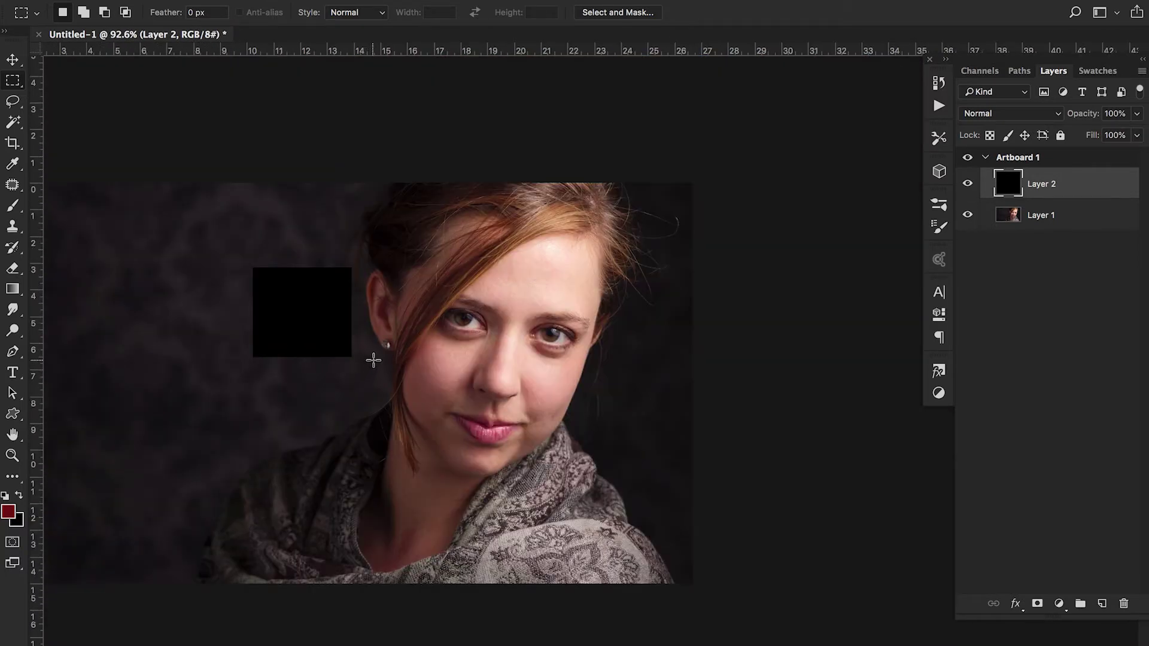
pyautogui.scroll(1, 374, 359)
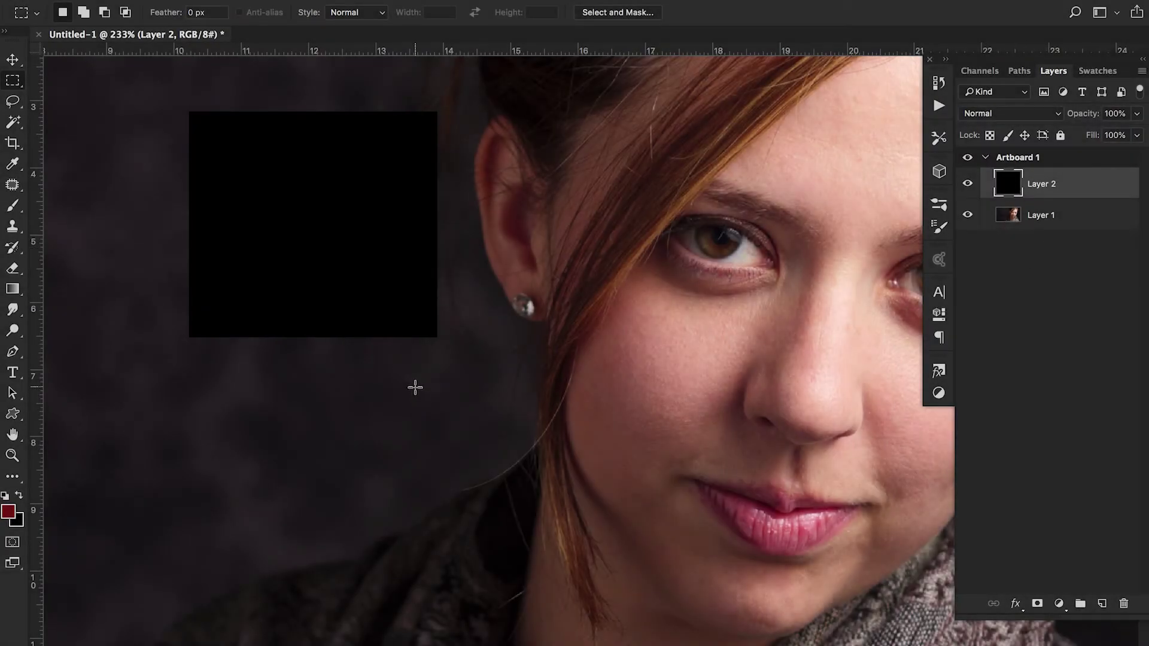
pyautogui.press('e')
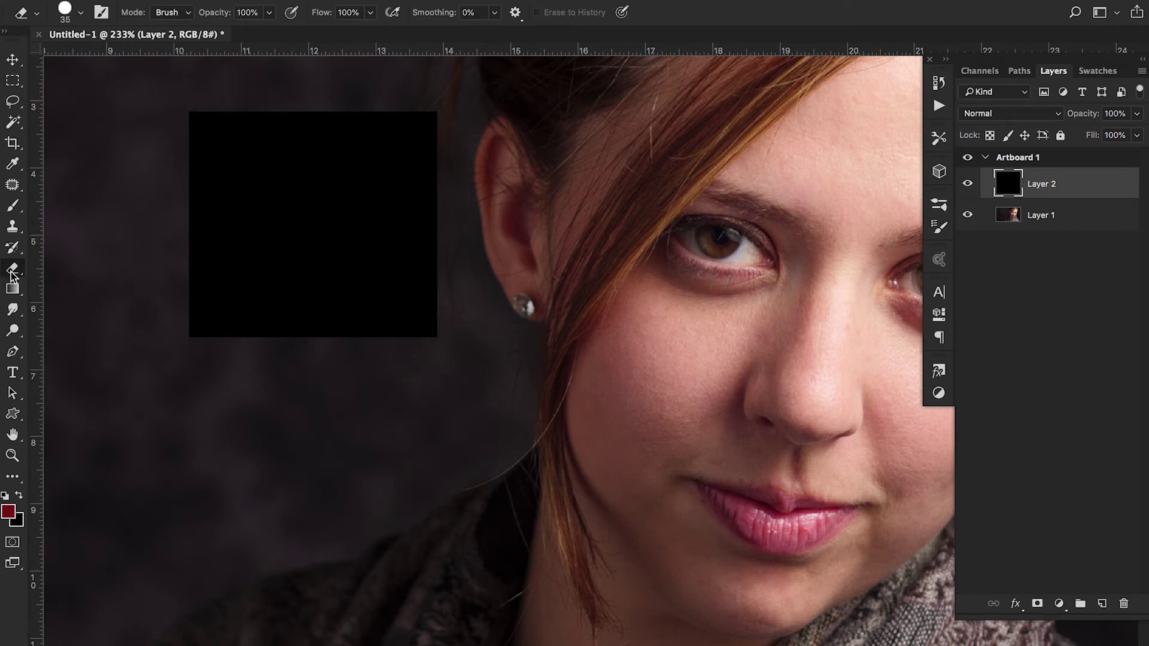
pyautogui.moveTo(249, 82)
pyautogui.mouseDown()
pyautogui.moveTo(138, 152)
pyautogui.moveTo(238, 101)
pyautogui.moveTo(161, 171)
pyautogui.moveTo(311, 75)
pyautogui.moveTo(174, 193)
pyautogui.moveTo(322, 99)
pyautogui.moveTo(192, 204)
pyautogui.moveTo(350, 112)
pyautogui.mouseUp()
pyautogui.press('super+z')
pyautogui.press('super+z')
pyautogui.keyDown('shift'); pyautogui.click(359, 89); pyautogui.keyUp('shift')
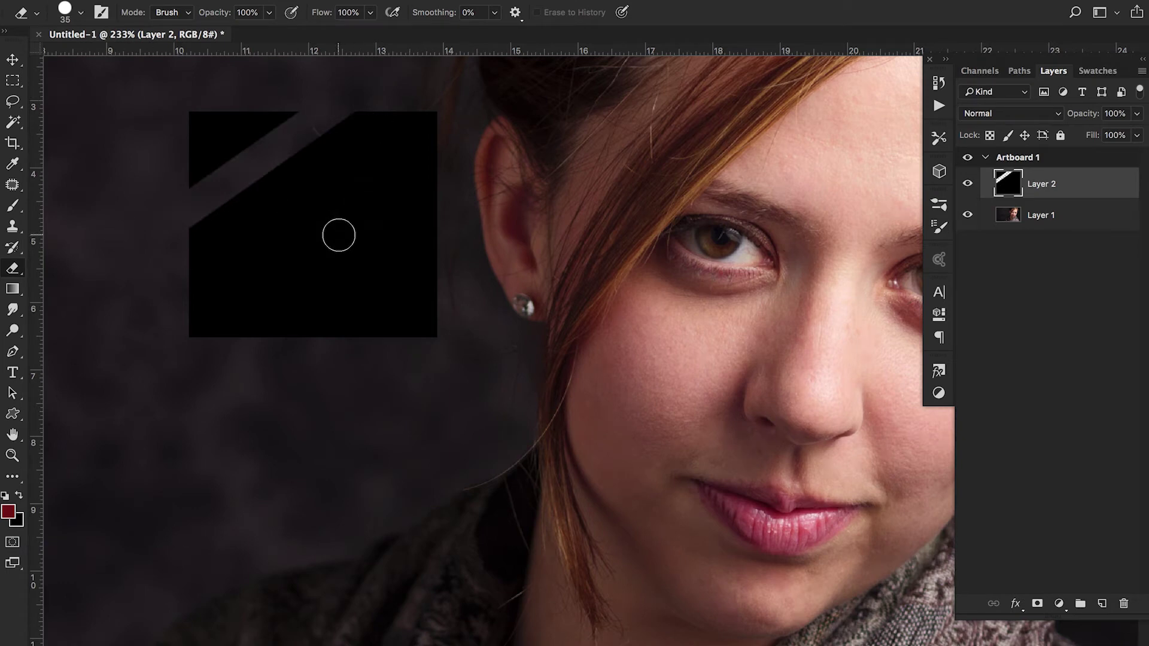
pyautogui.press('super+z')
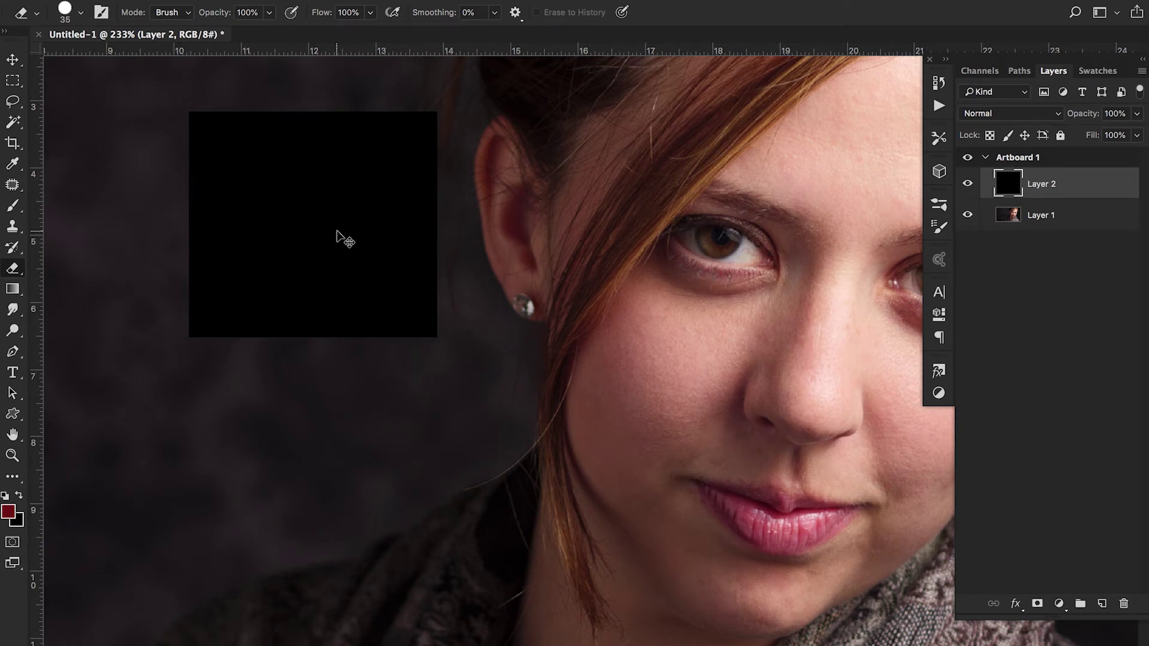
pyautogui.moveTo(186, 114)
pyautogui.mouseDown()
pyautogui.moveTo(354, 97)
pyautogui.moveTo(454, 105)
pyautogui.mouseUp()
pyautogui.press('super+z')
pyautogui.moveTo(474, 116); pyautogui.dragTo(470, 119)
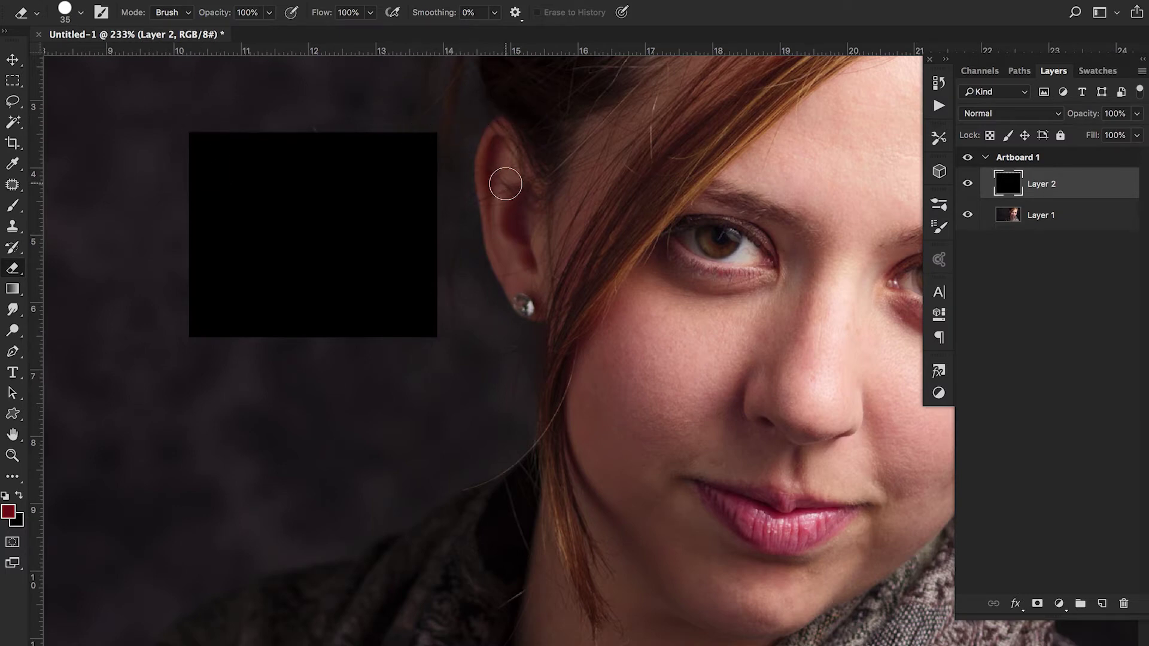
pyautogui.hotkey('ctrl', 'z')
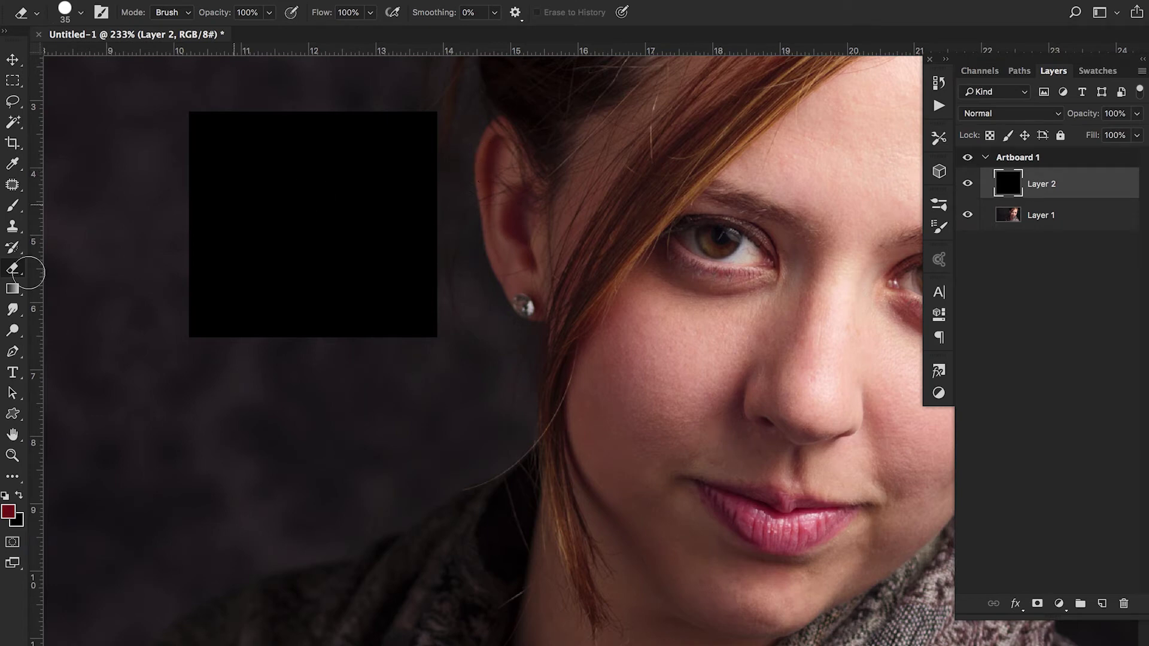
pyautogui.press('m')
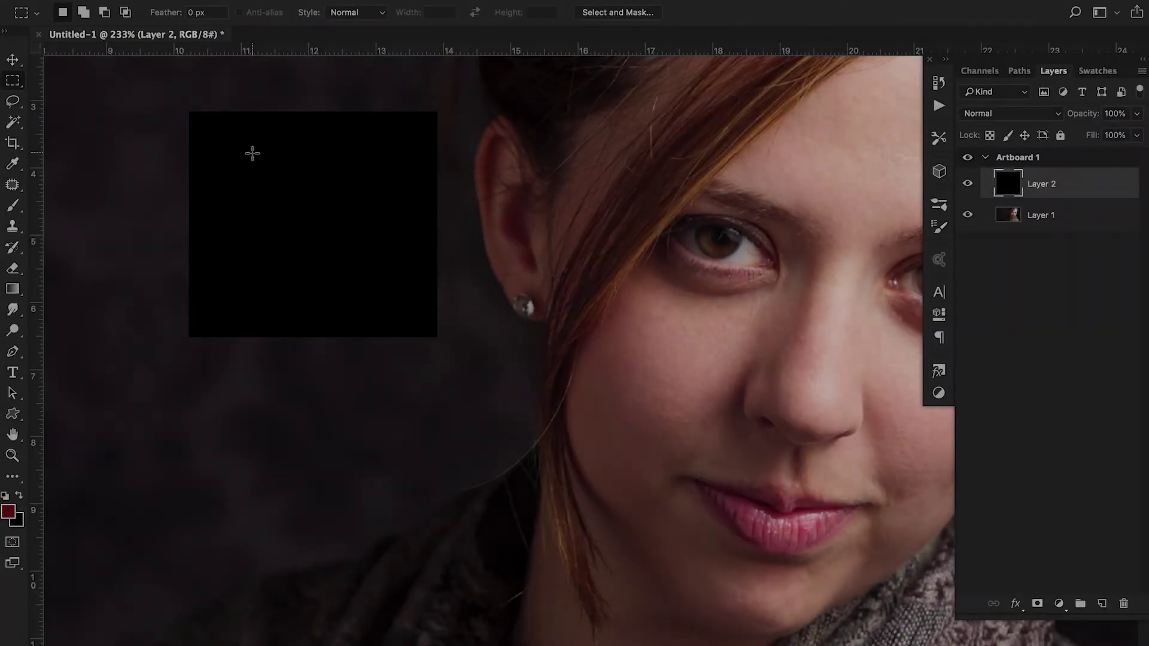
# Step: Paint a soft dark red brush stroke from the black square onto the face
pyautogui.press('b')
pyautogui.moveTo(277, 264)
pyautogui.mouseDown()
pyautogui.moveTo(611, 328)
pyautogui.moveTo(320, 350)
pyautogui.mouseUp()
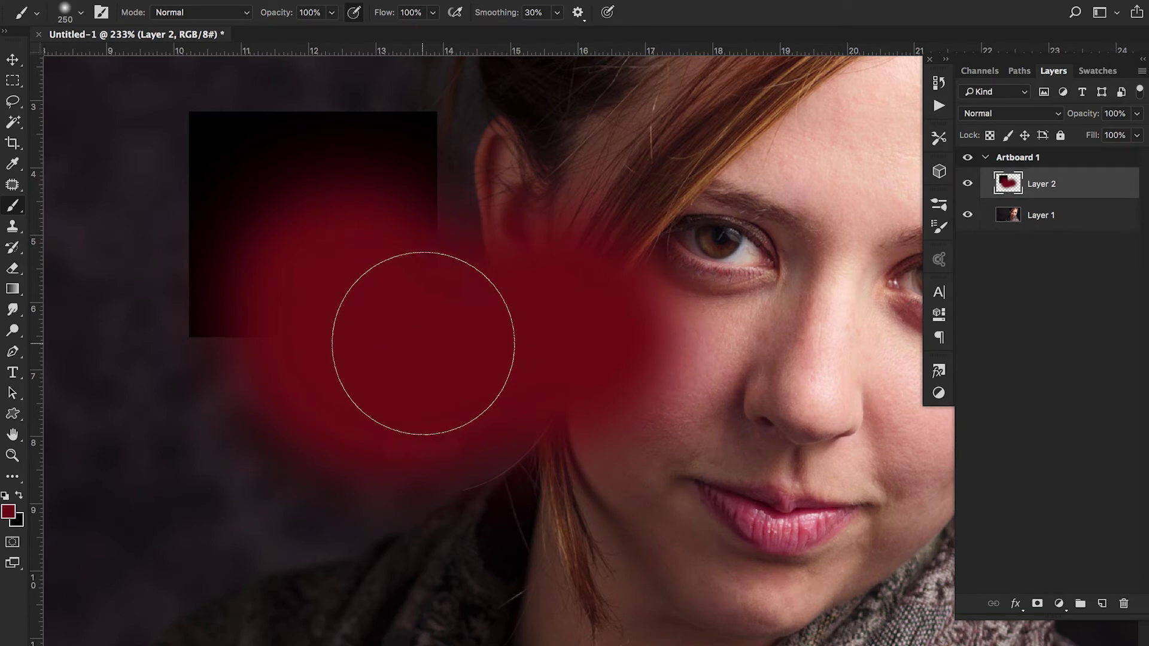
pyautogui.scroll(-8, 423, 335)
pyautogui.scroll(2, 426, 338)
pyautogui.scroll(1, 430, 337)
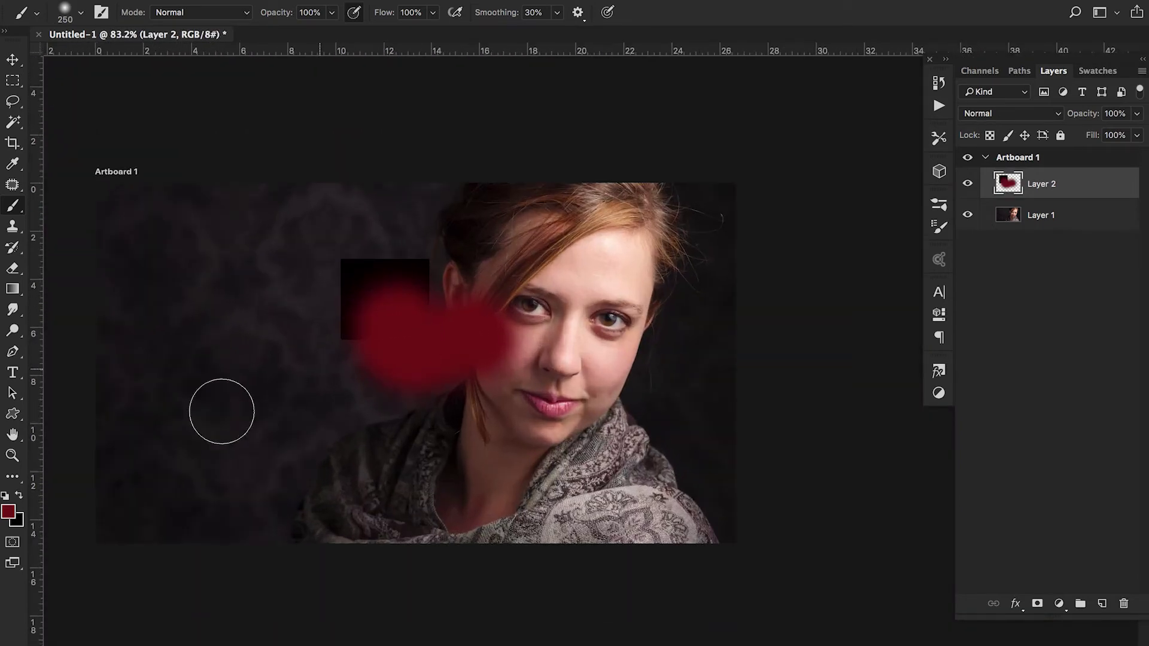
# Step: Pick a lighter pinkish red foreground colour, paint across the face, then undo both strokes
pyautogui.click(7, 513)
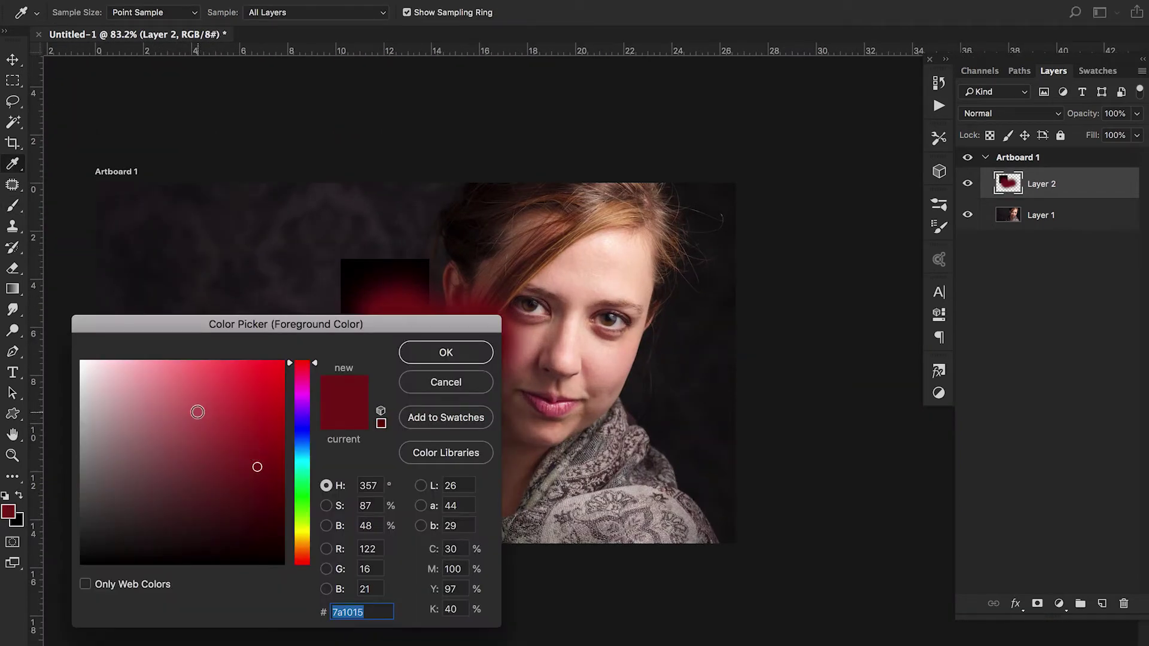
pyautogui.click(198, 412)
pyautogui.click(446, 352)
pyautogui.moveTo(450, 338)
pyautogui.mouseDown()
pyautogui.moveTo(472, 385)
pyautogui.moveTo(472, 428)
pyautogui.moveTo(550, 398)
pyautogui.mouseUp()
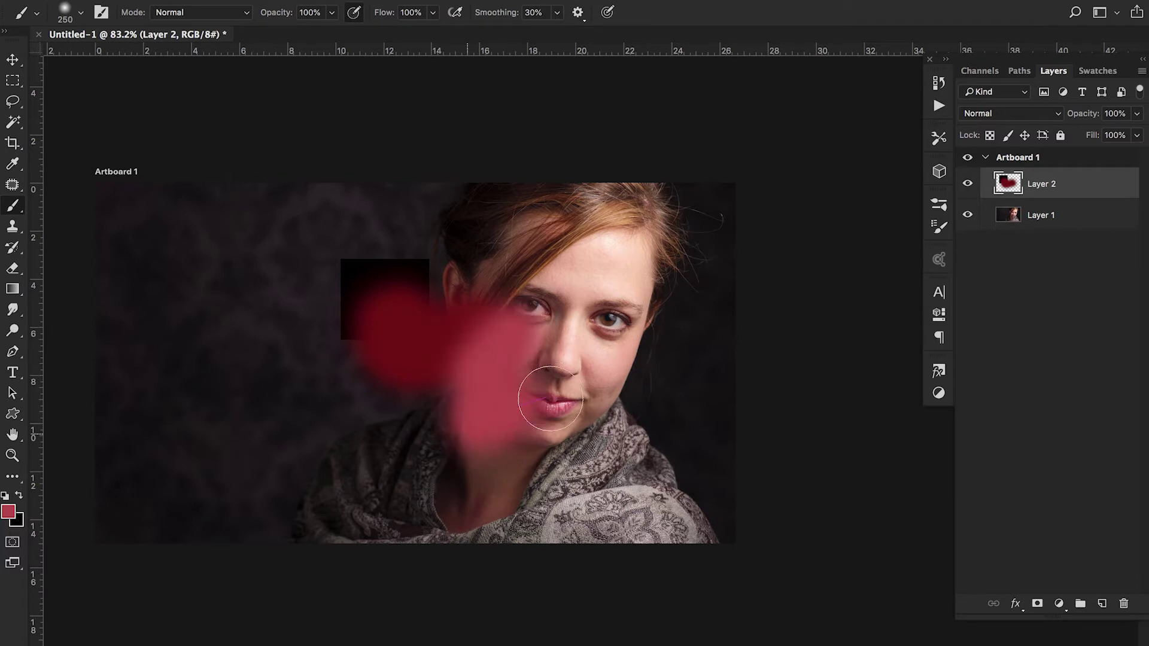
pyautogui.hotkey('ctrl', 'z')
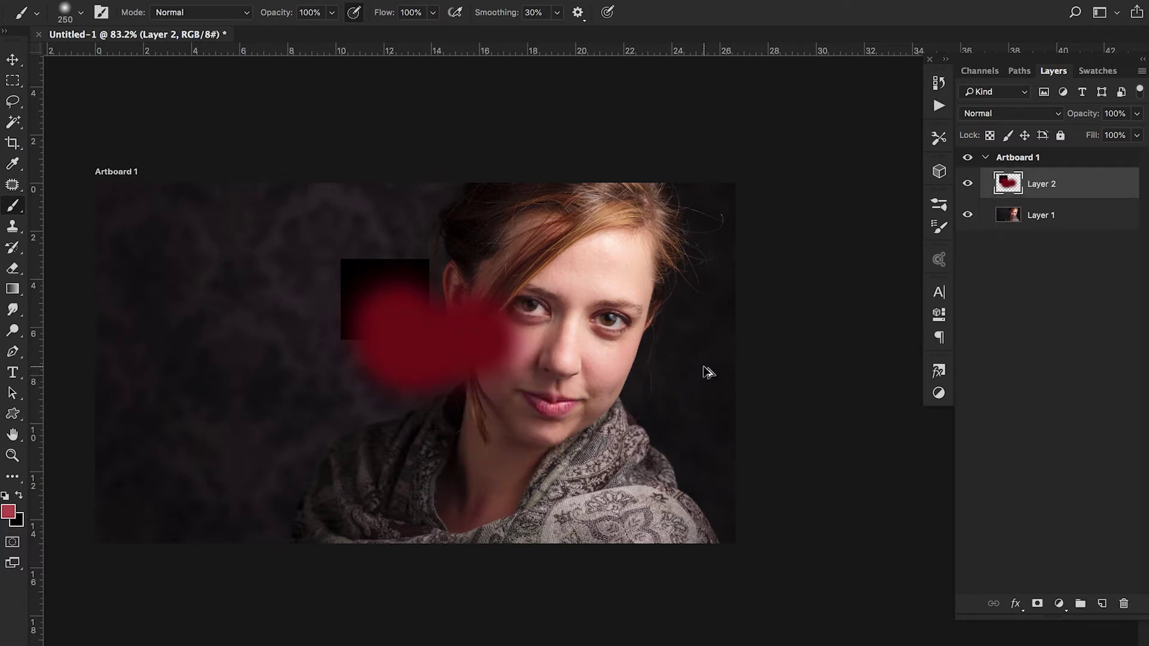
pyautogui.hotkey('ctrl', 'z')
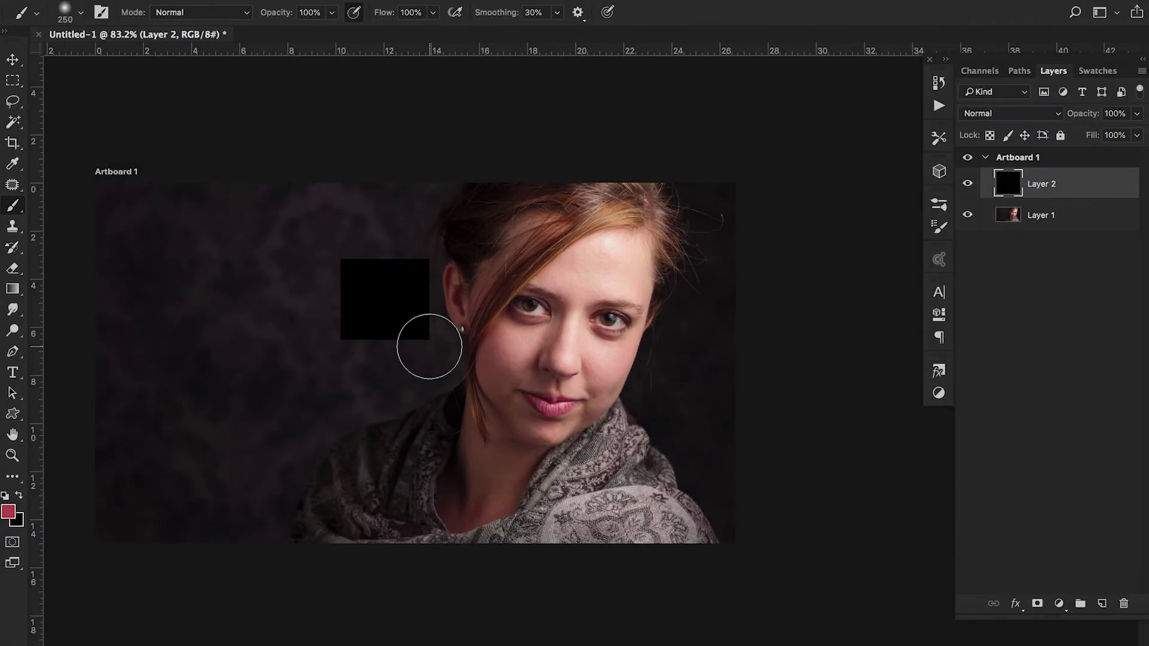
# Step: Zoom onto the eye and start a Pen path at the inner eye corner
pyautogui.press('p')
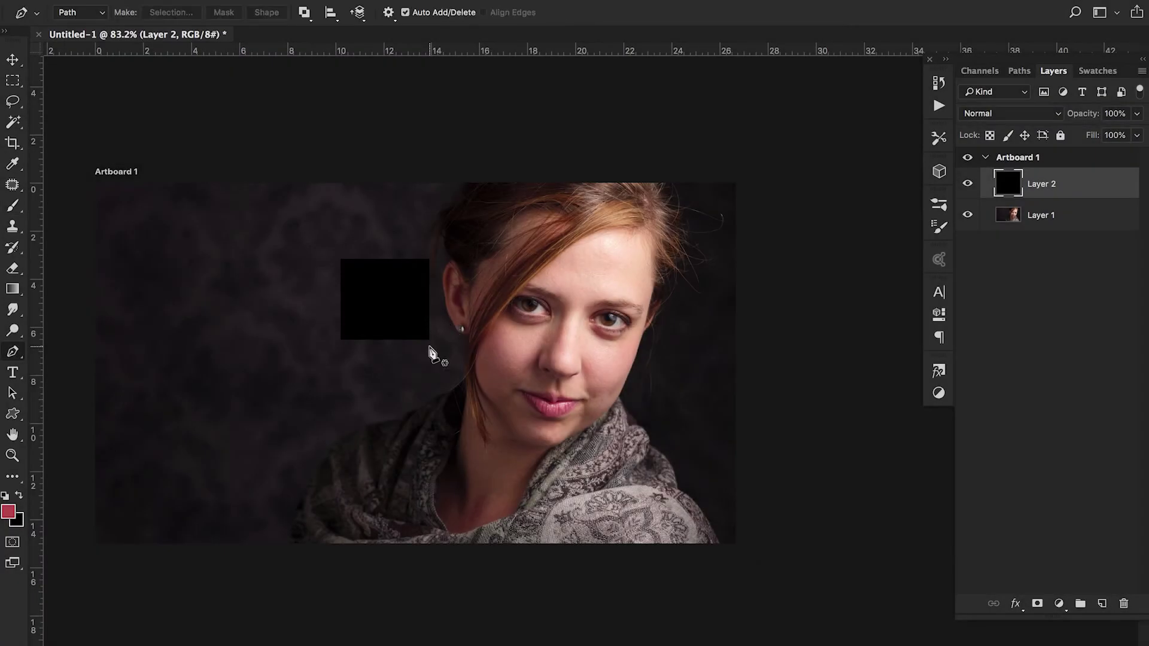
pyautogui.scroll(2, 365, 362)
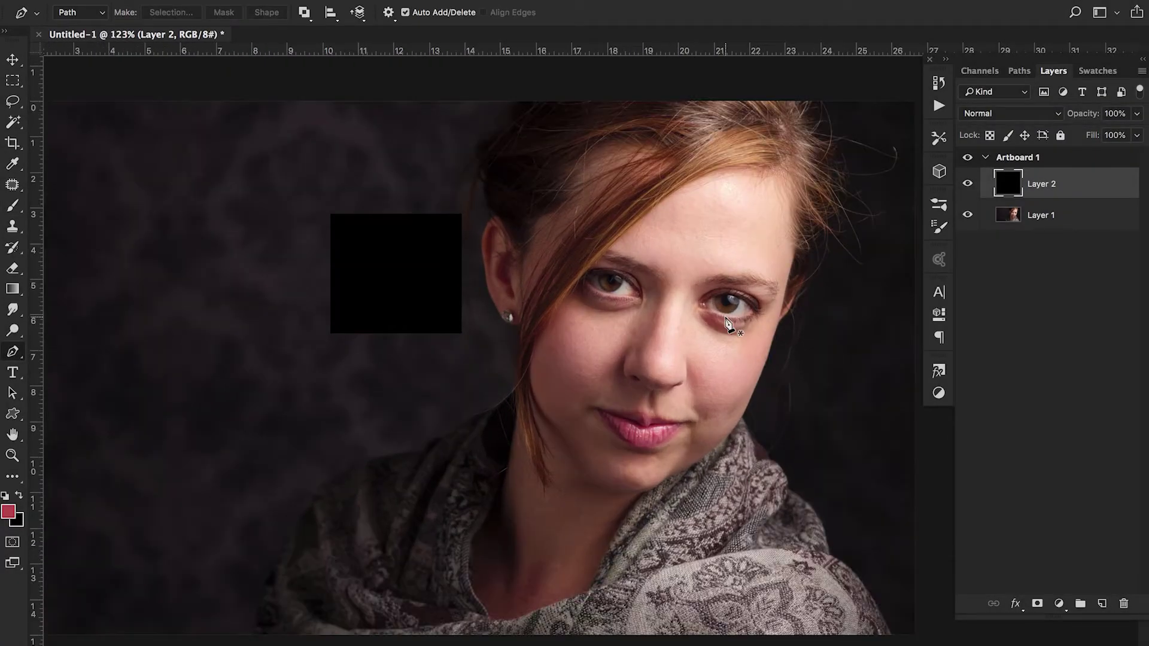
pyautogui.scroll(1, 714, 328)
pyautogui.scroll(4, 714, 328)
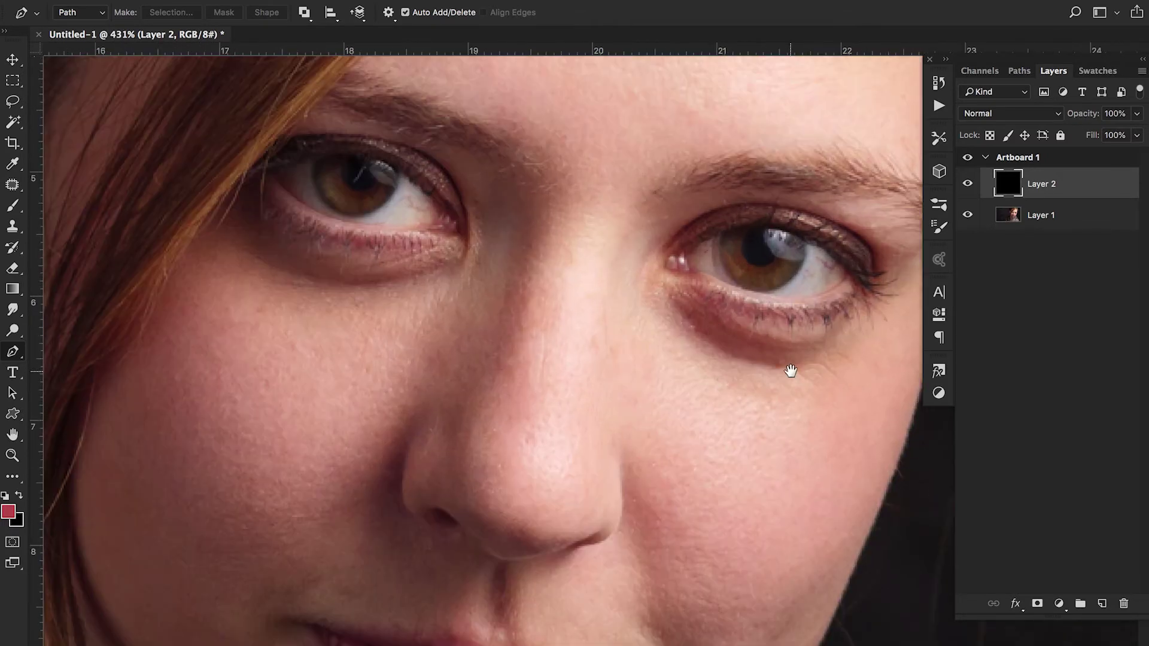
pyautogui.hscroll(4, 788, 367)
pyautogui.click(538, 235)
pyautogui.moveTo(568, 244); pyautogui.dragTo(574, 244)
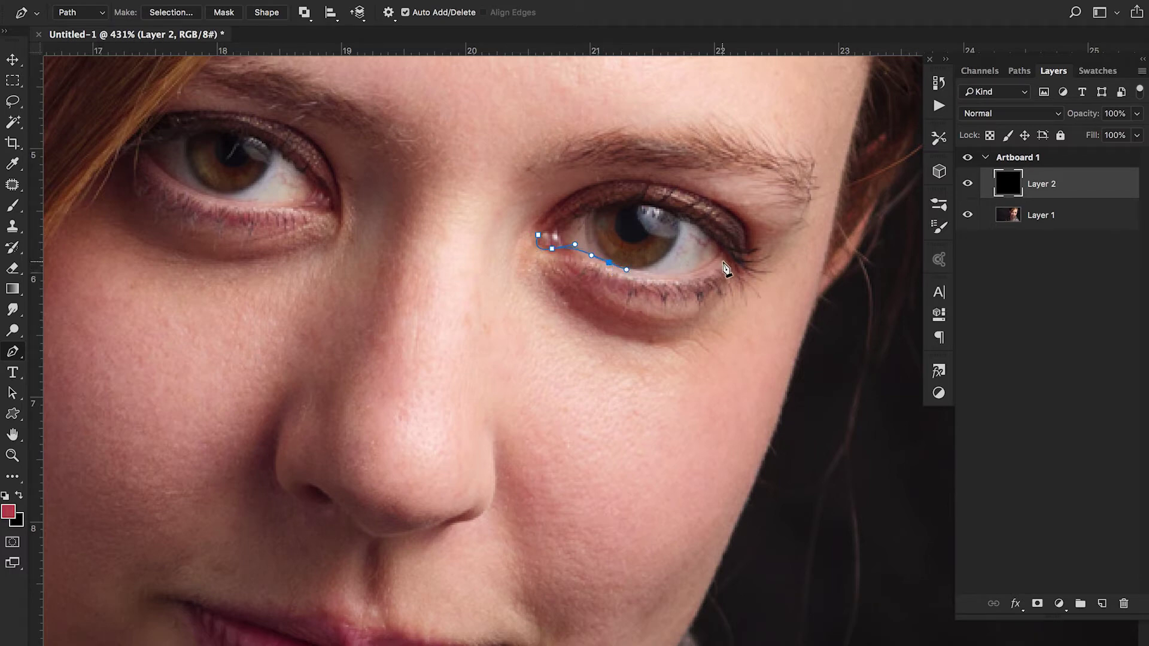
# Step: Add curved anchors at the outer corner and upper eyelid, then close the path
pyautogui.moveTo(723, 252); pyautogui.dragTo(770, 203)
pyautogui.moveTo(638, 204); pyautogui.dragTo(630, 207)
pyautogui.press('super+z')
pyautogui.keyDown('alt'); pyautogui.click(724, 252); pyautogui.keyUp('alt')
pyautogui.moveTo(652, 206); pyautogui.dragTo(607, 203)
pyautogui.click(537, 236)
pyautogui.keyDown('ctrl'); pyautogui.click(513, 251); pyautogui.keyUp('ctrl')
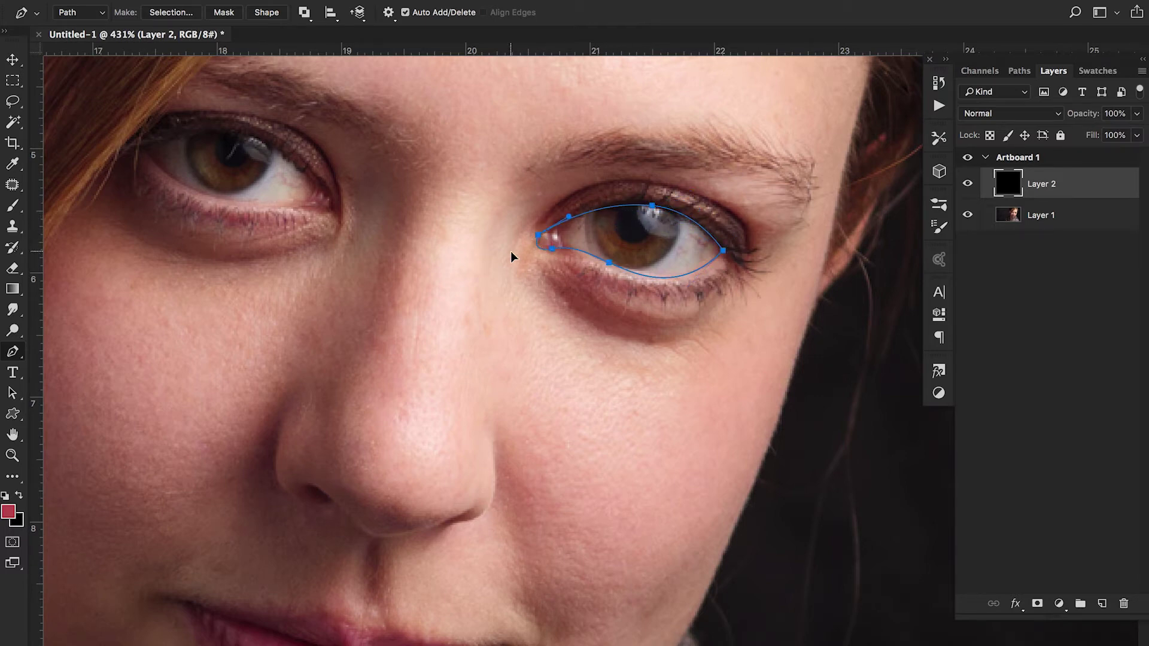
# Step: Turn the eye path into a selection with no feathering
pyautogui.rightClick(578, 252)
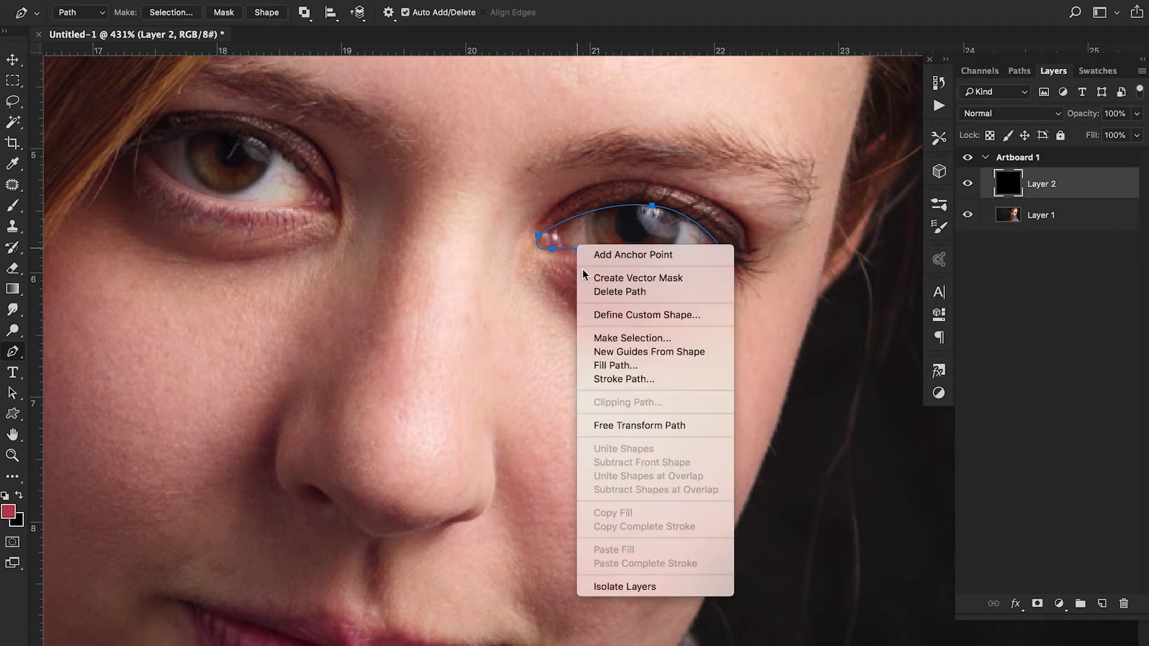
pyautogui.click(646, 344)
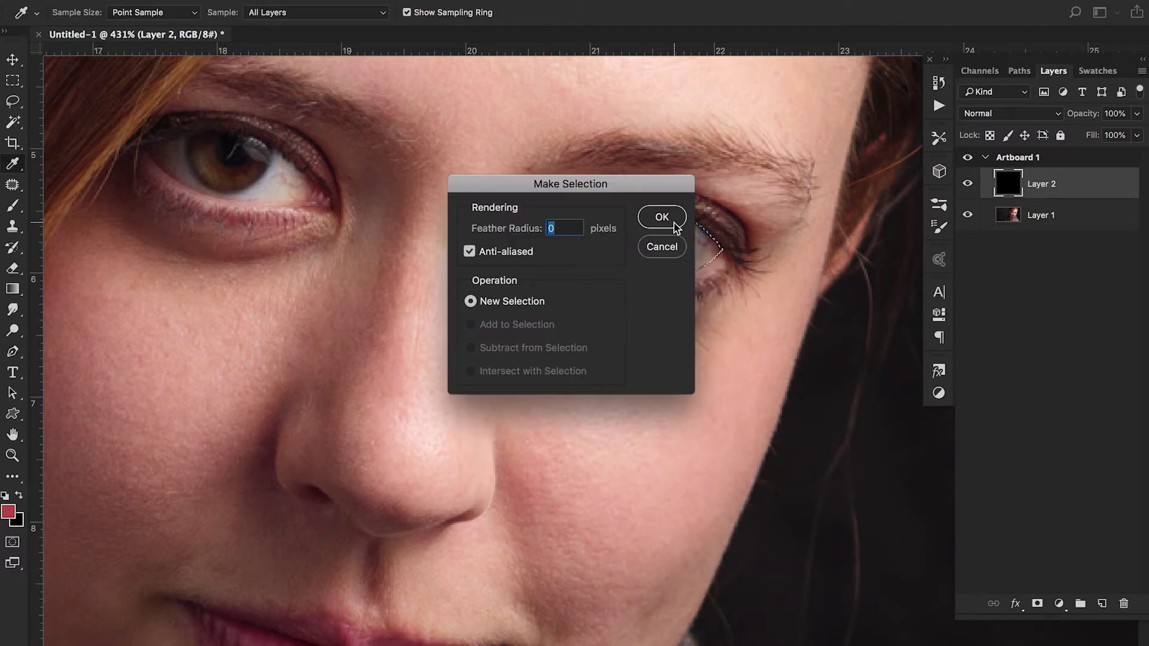
pyautogui.click(674, 222)
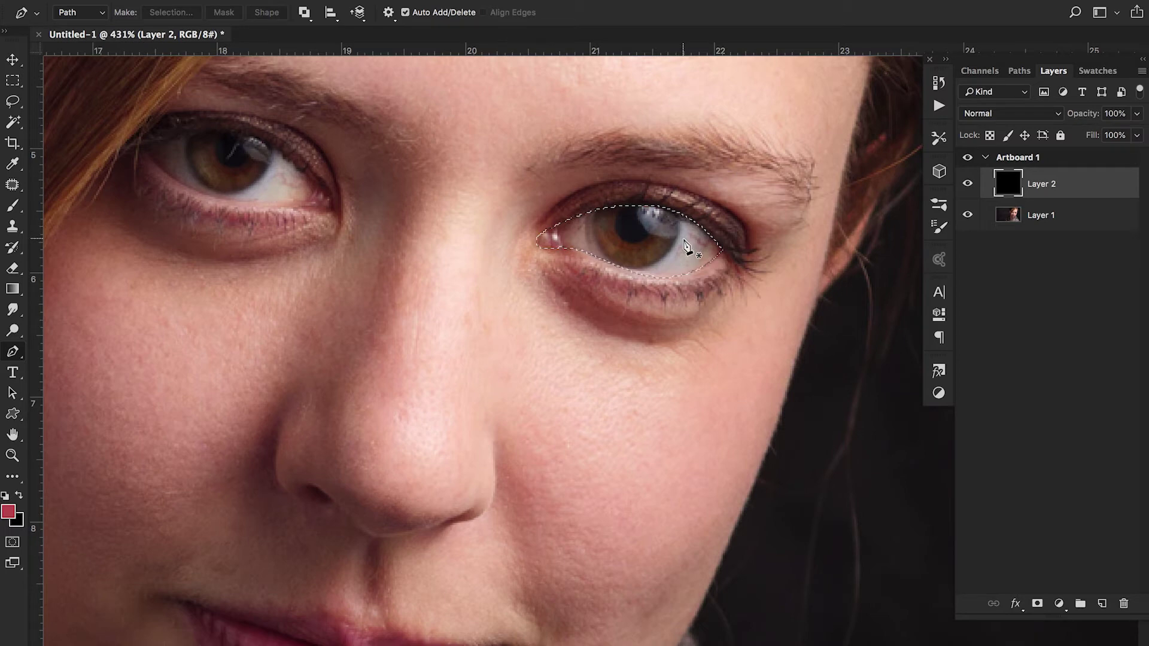
# Step: Make Layer 1 active, drag the selected eye pixels downward, then undo the move
pyautogui.press('v')
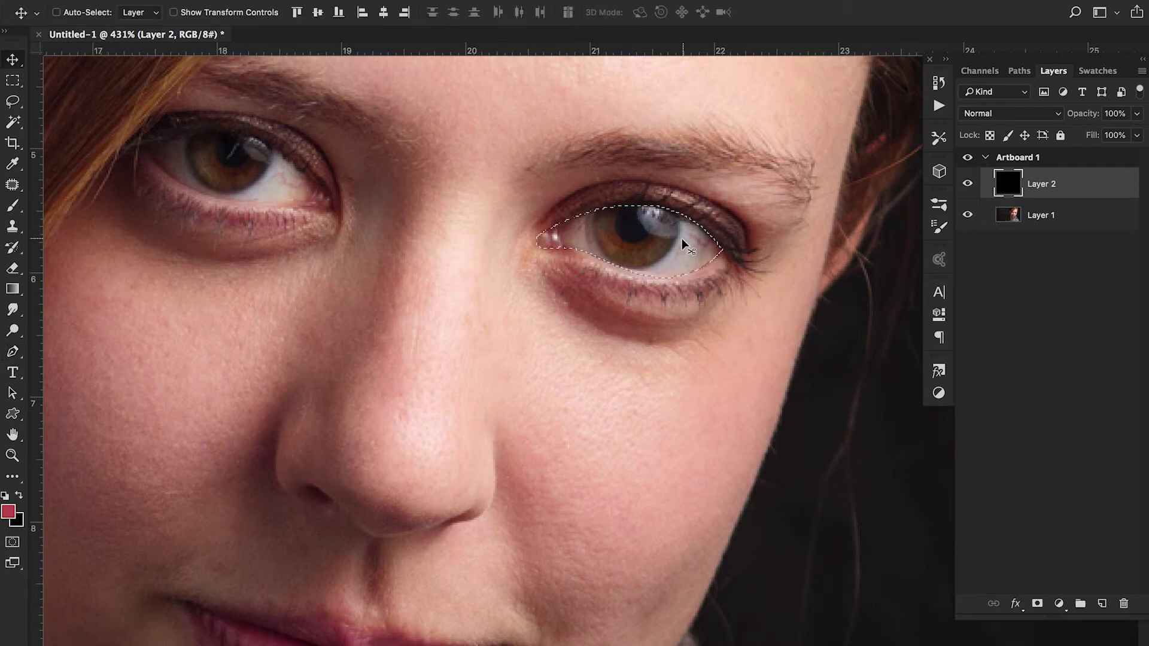
pyautogui.click(619, 228)
pyautogui.click(718, 224)
pyautogui.click(1040, 215)
pyautogui.moveTo(616, 242); pyautogui.dragTo(626, 304)
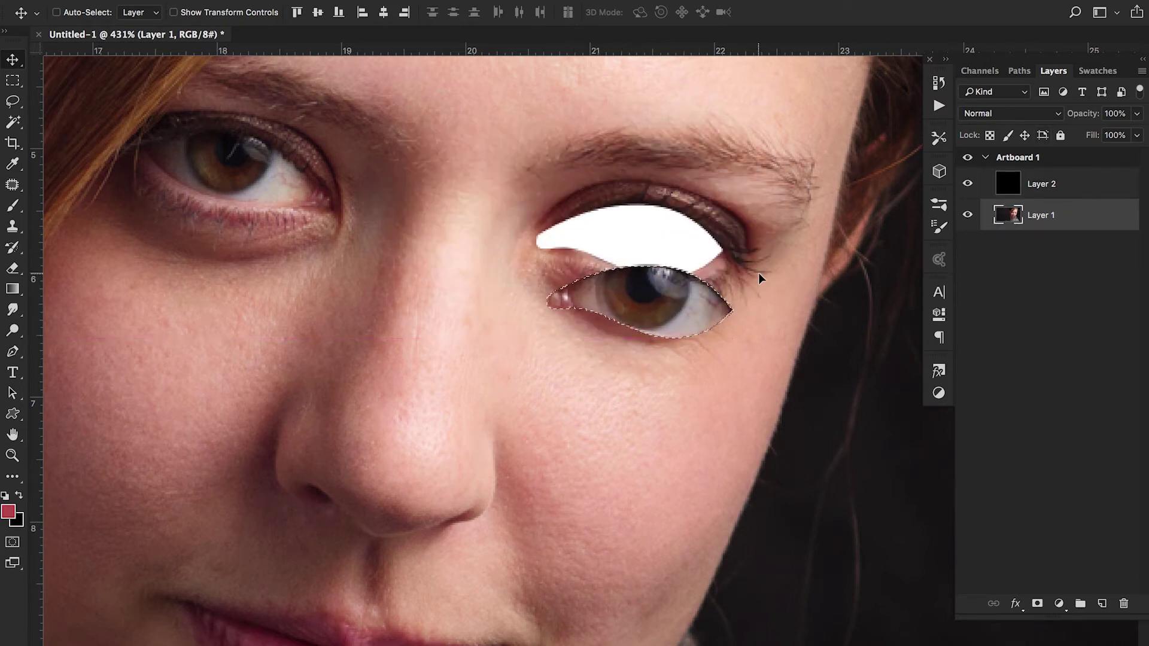
pyautogui.press('super+z')
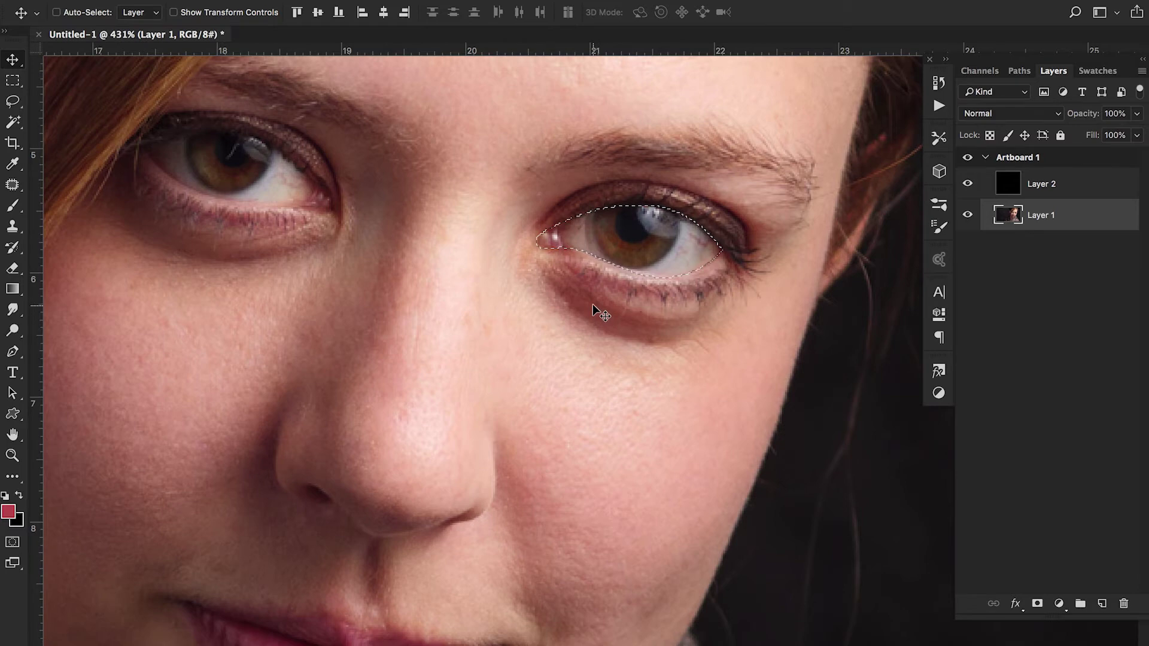
pyautogui.scroll(-10, 593, 306)
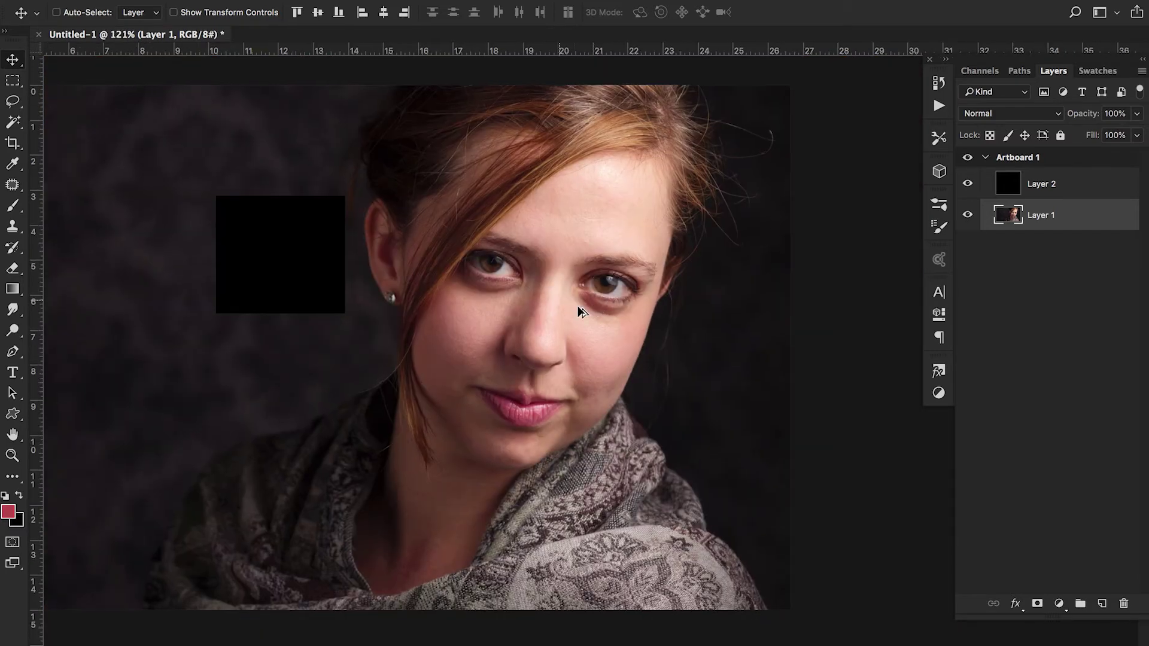
pyautogui.scroll(5, 577, 306)
pyautogui.scroll(-4, 577, 306)
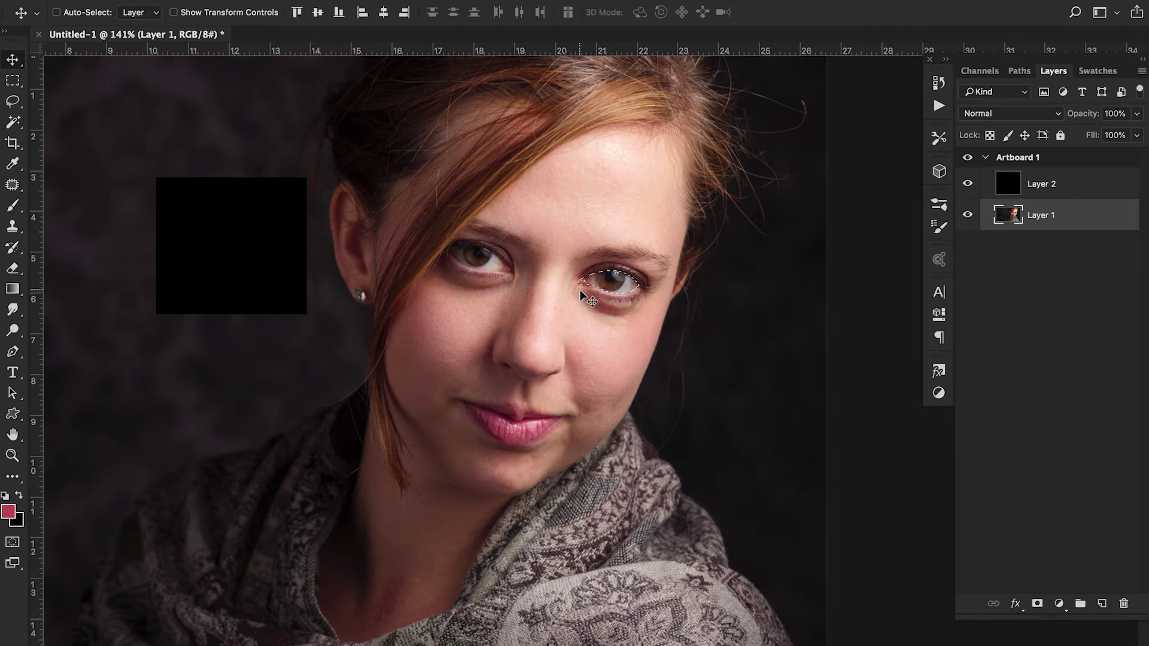
pyautogui.scroll(-5, 453, 344)
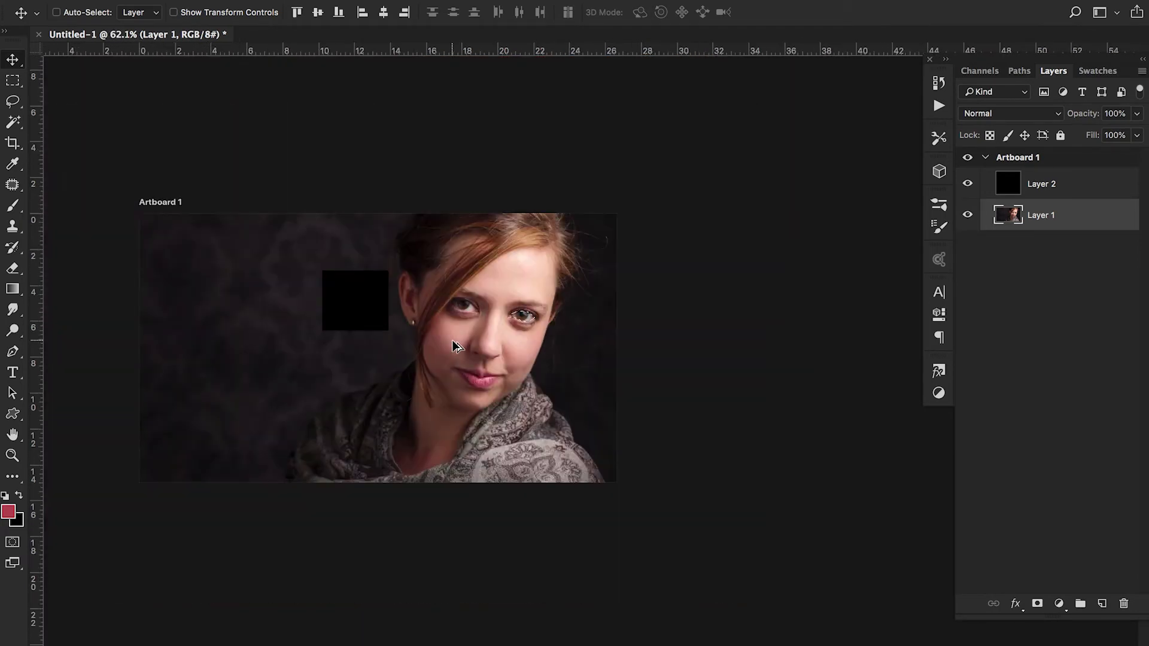
pyautogui.scroll(5, 453, 346)
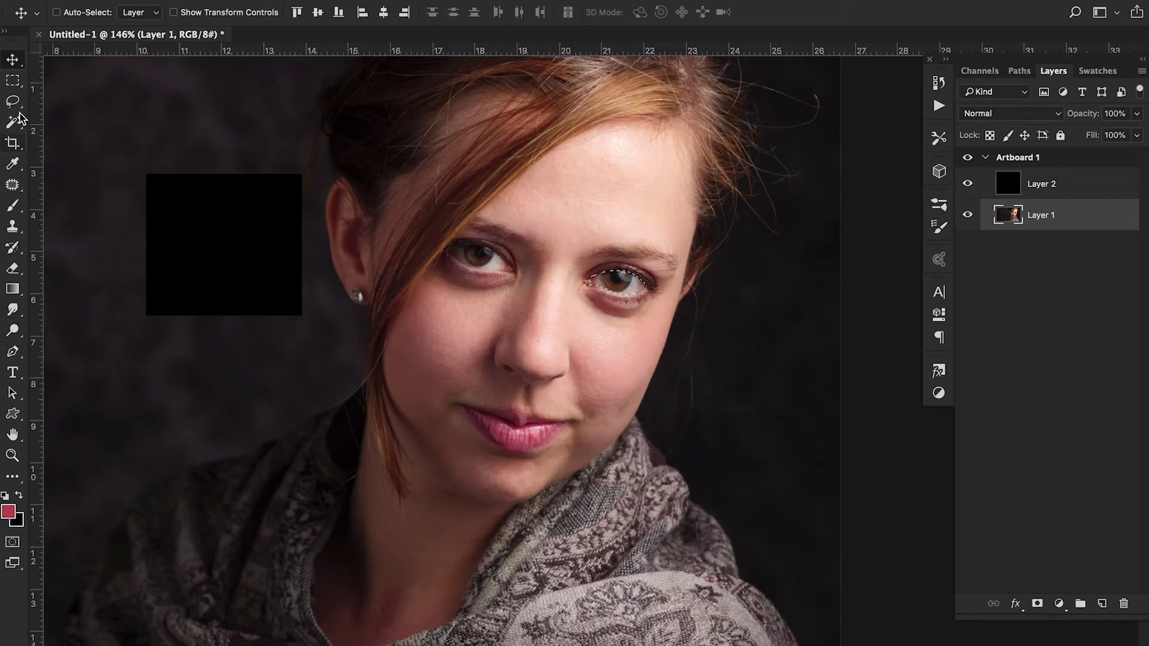
pyautogui.click(14, 82)
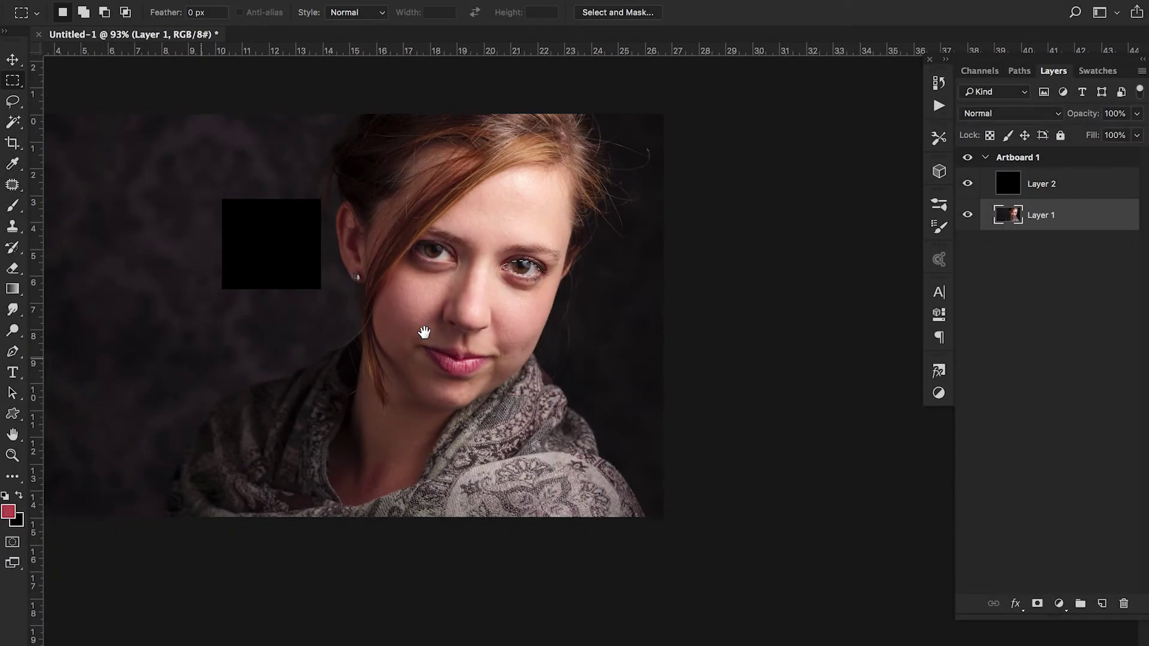
# Step: Add the word 'text' in pink Comfortaa Bold 115 pt left of the black square
pyautogui.moveTo(418, 333); pyautogui.dragTo(398, 361)
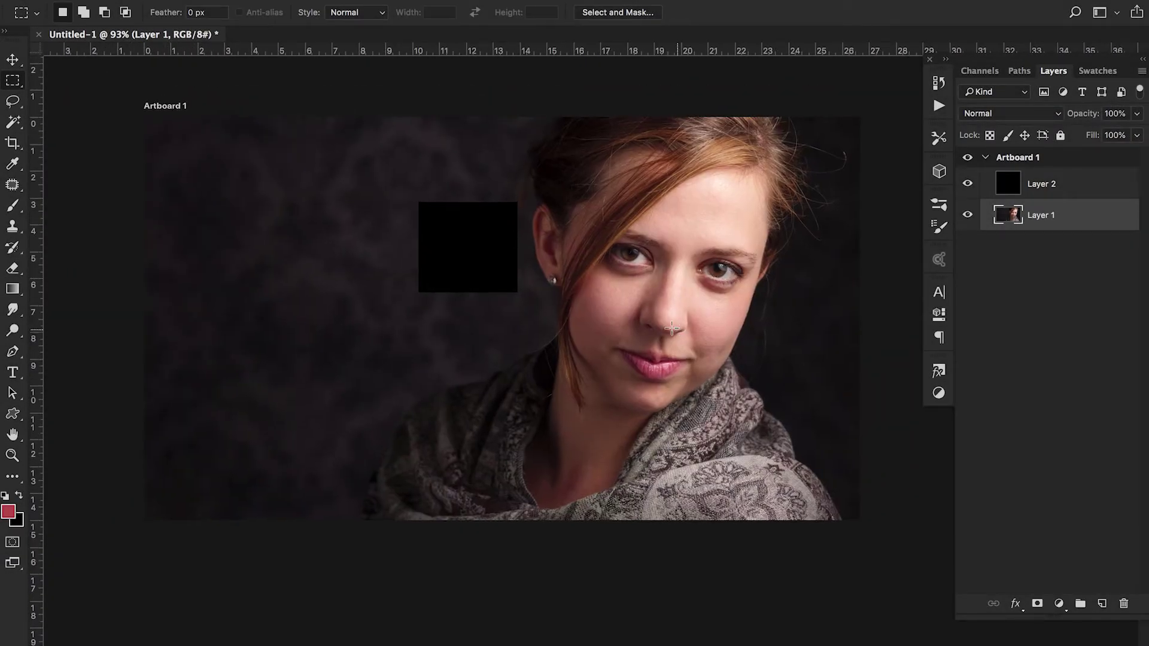
pyautogui.press('t')
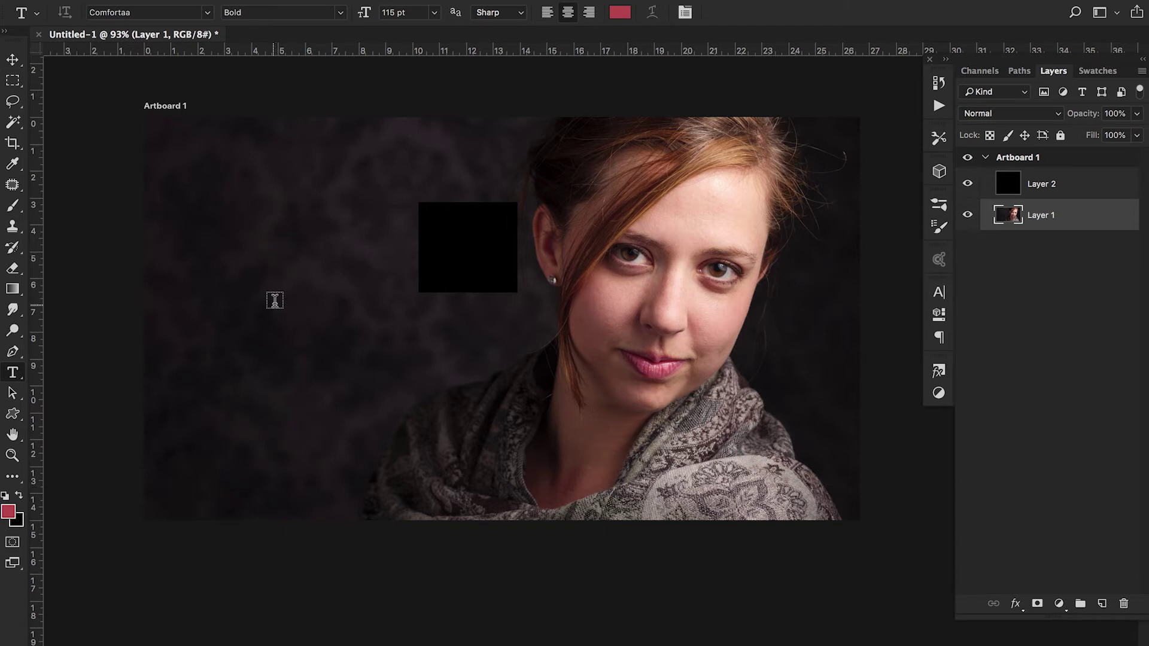
pyautogui.click(332, 269)
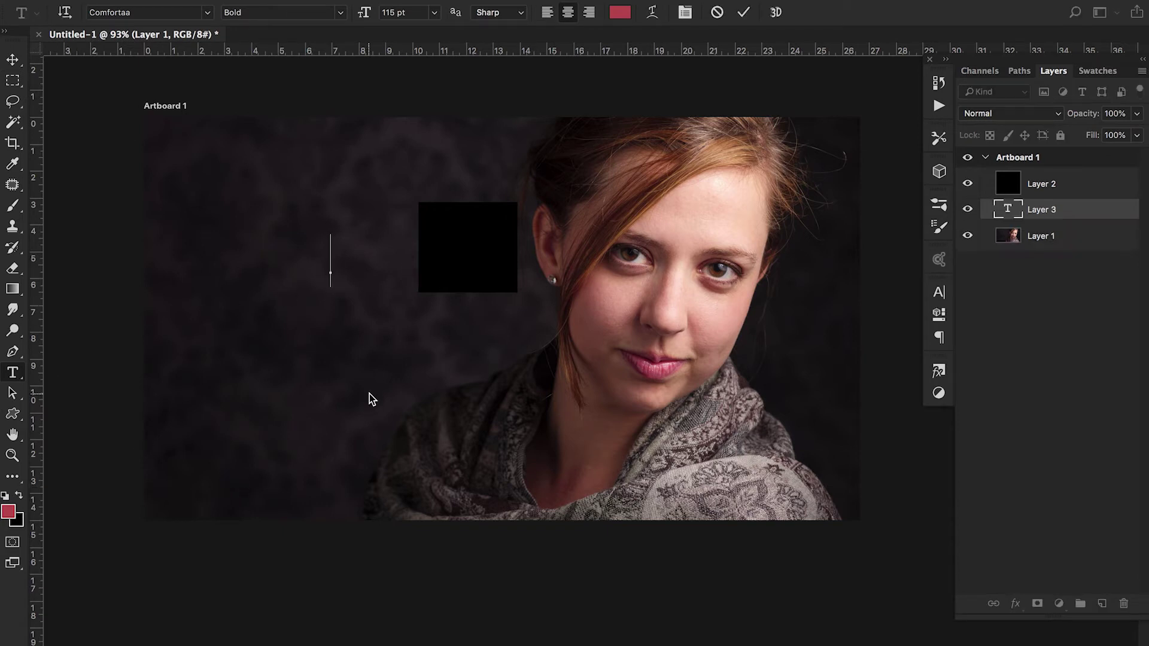
pyautogui.write('text')
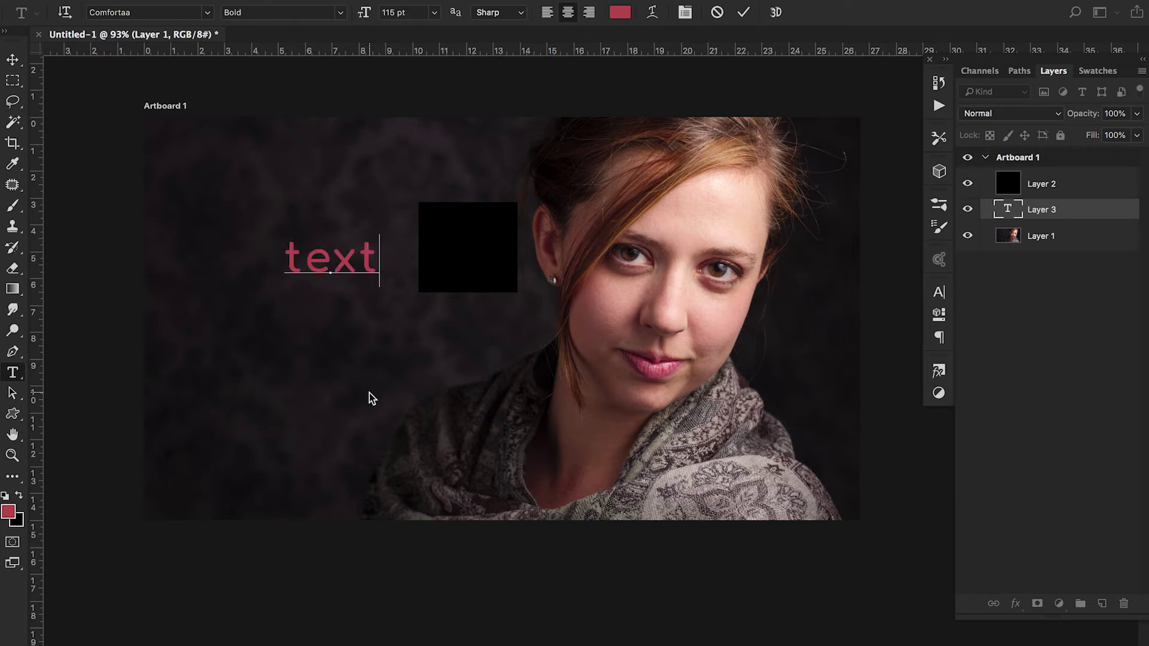
pyautogui.click(12, 60)
# Step: Move the word 'text' to the upper-left corner, then delete its type layer
pyautogui.moveTo(319, 257); pyautogui.dragTo(210, 160)
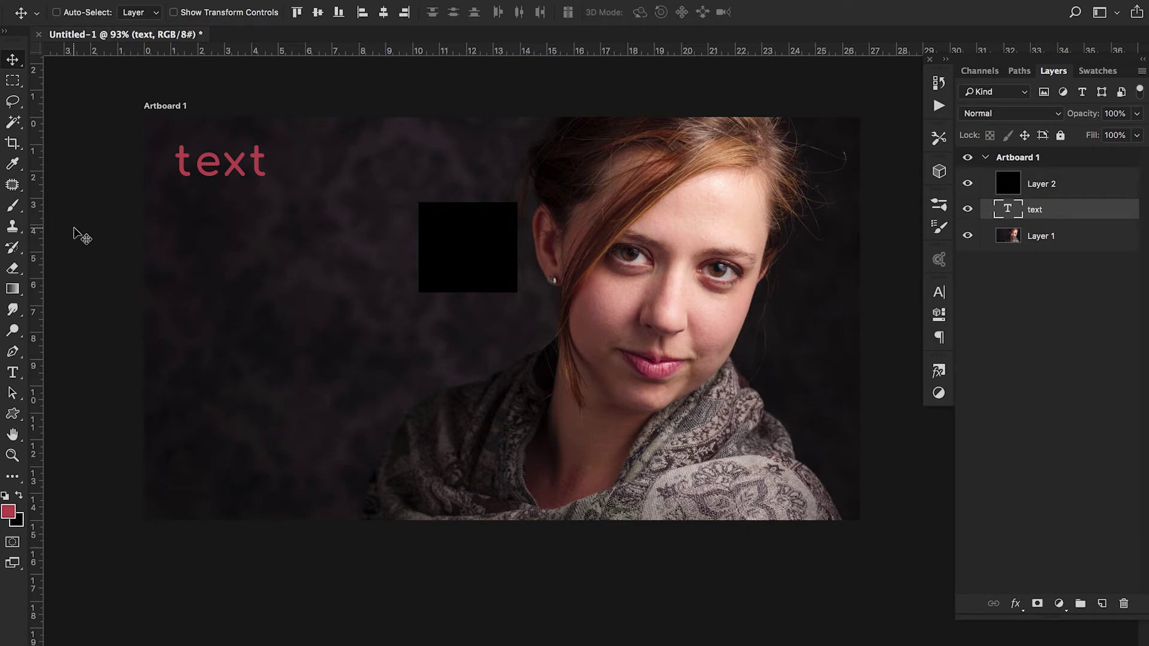
pyautogui.click(13, 81)
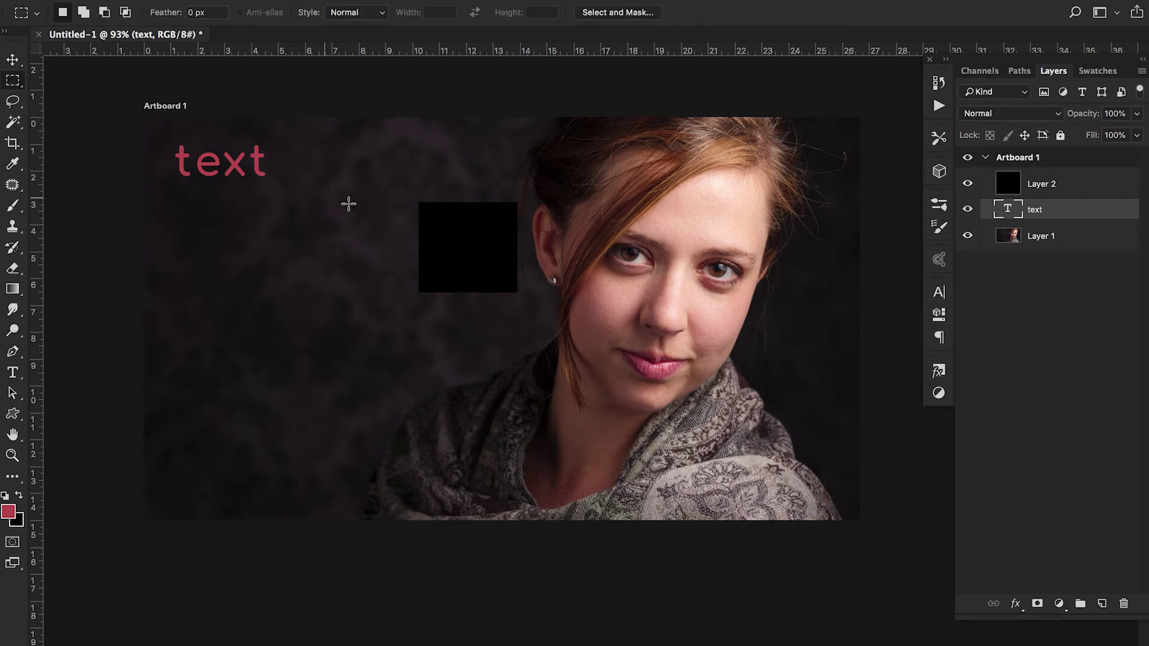
pyautogui.press('Delete')
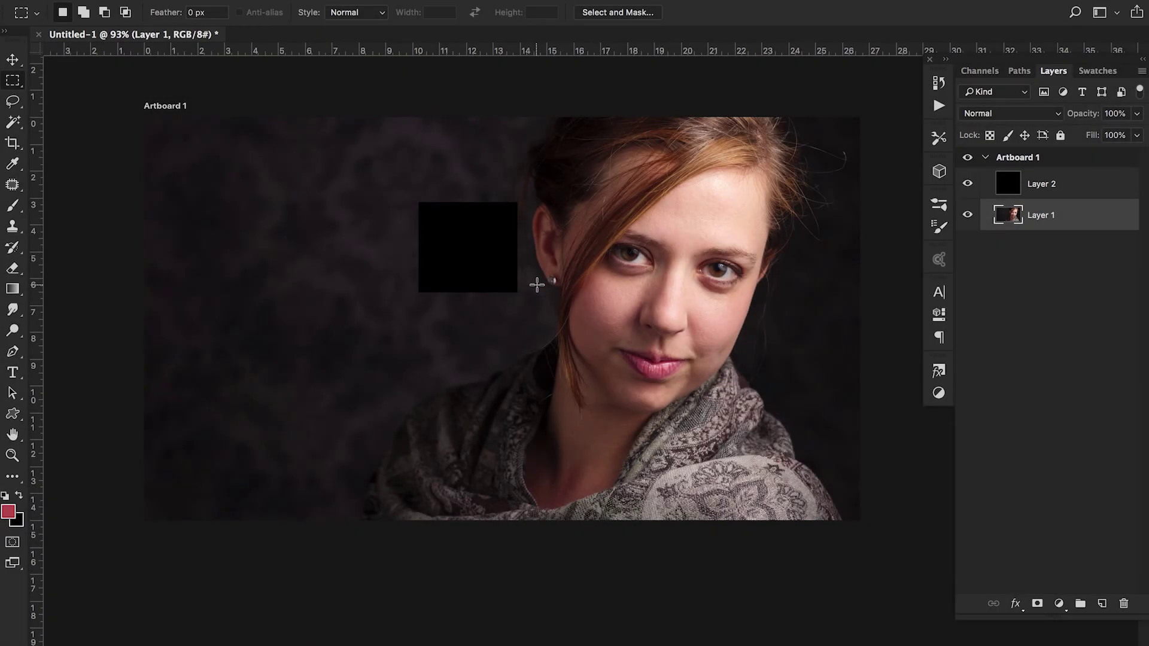
# Step: Set the brush size to 100 and paint pink on the cheek and black across the mouth
pyautogui.scroll(4, 751, 310)
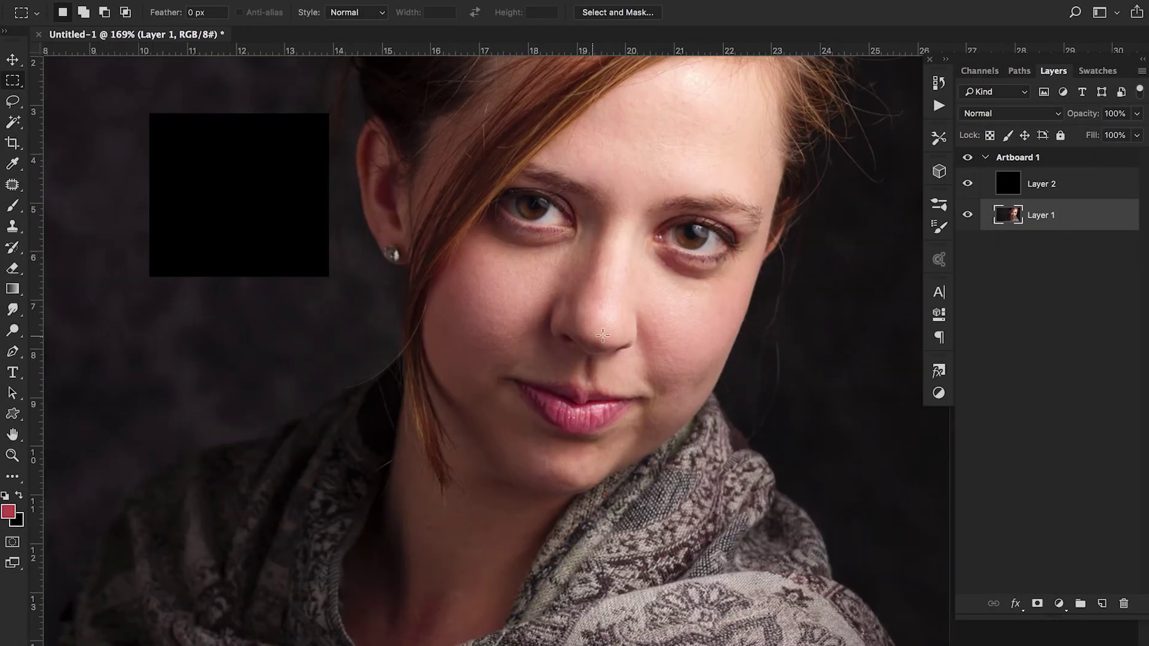
pyautogui.press('b')
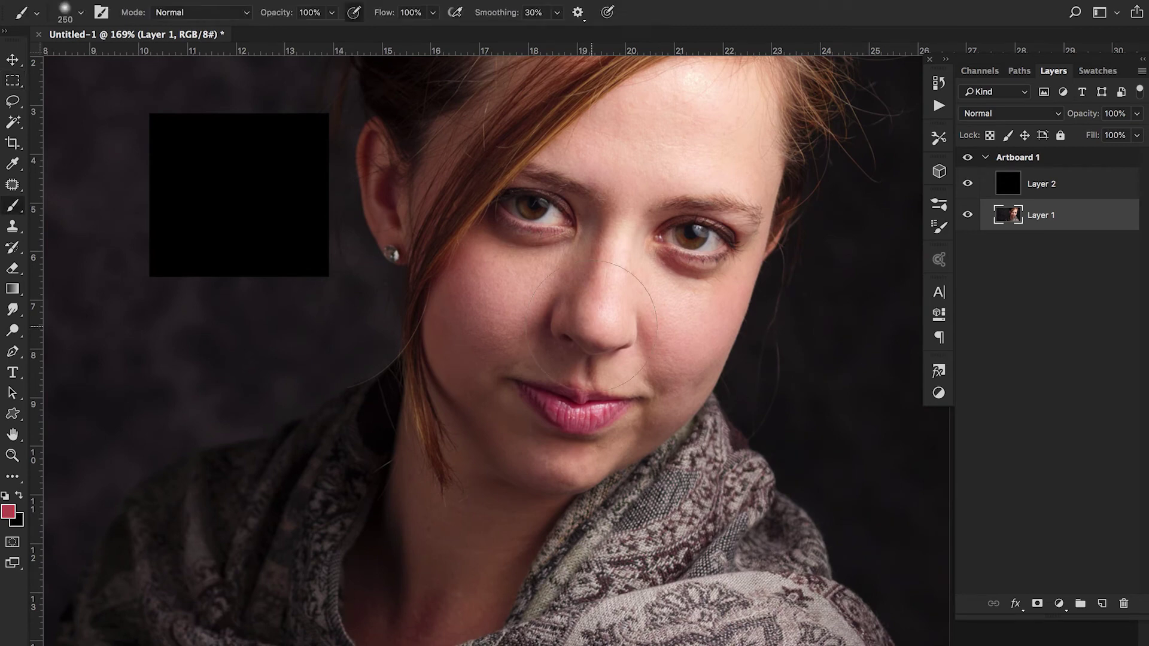
pyautogui.press('[')
pyautogui.press('[')
pyautogui.press('[')
pyautogui.press('[')
pyautogui.press('[')
pyautogui.moveTo(510, 286)
pyautogui.mouseDown()
pyautogui.moveTo(437, 339)
pyautogui.moveTo(512, 284)
pyautogui.moveTo(475, 338)
pyautogui.moveTo(518, 312)
pyautogui.moveTo(494, 345)
pyautogui.mouseUp()
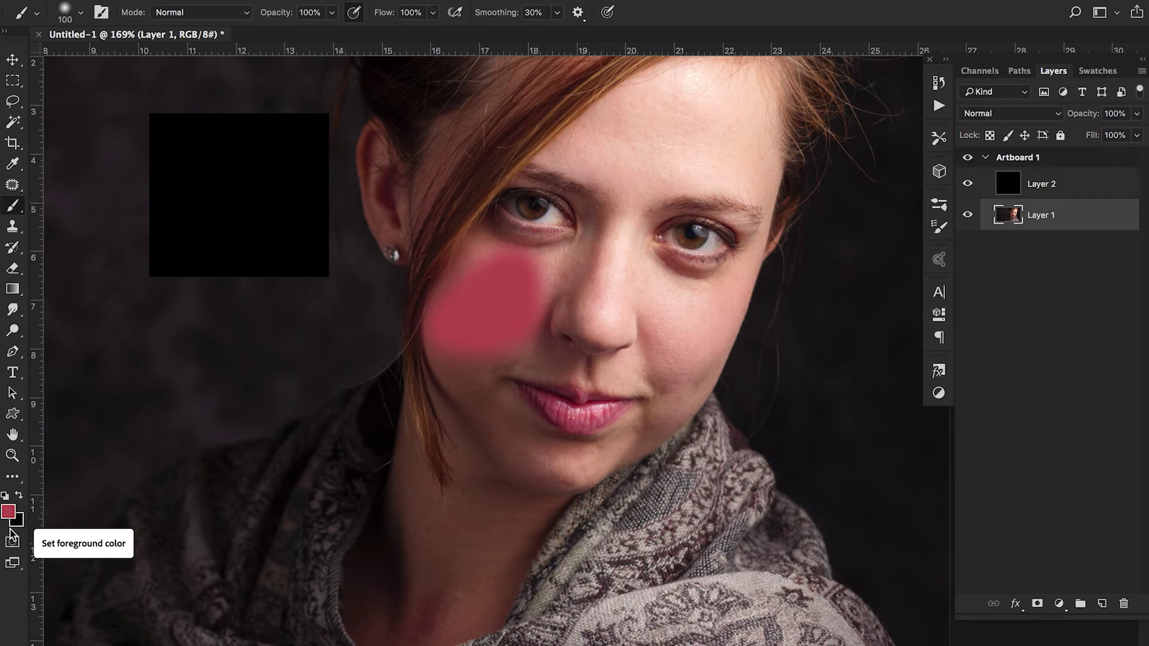
pyautogui.press('x')
pyautogui.click(536, 339)
pyautogui.moveTo(535, 338)
pyautogui.mouseDown()
pyautogui.moveTo(500, 353)
pyautogui.moveTo(577, 346)
pyautogui.moveTo(559, 393)
pyautogui.moveTo(441, 487)
pyautogui.moveTo(636, 429)
pyautogui.mouseUp()
pyautogui.press('x')
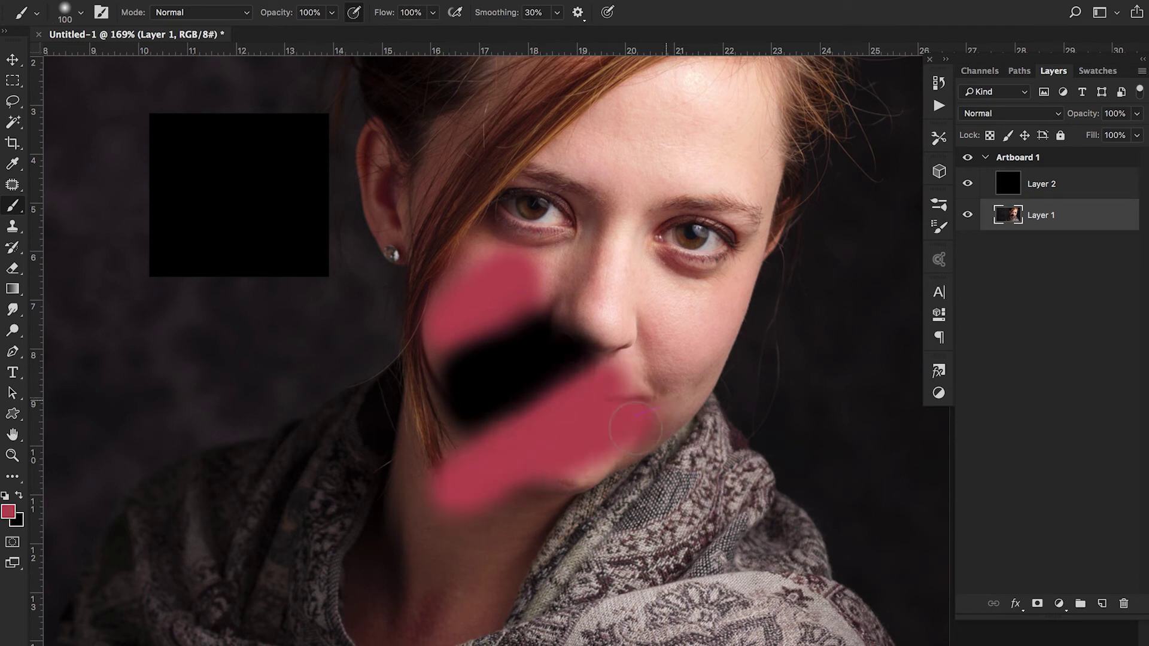
# Step: Set the background colour to bright red f50c0c and extend the pink stroke over the chin
pyautogui.click(22, 522)
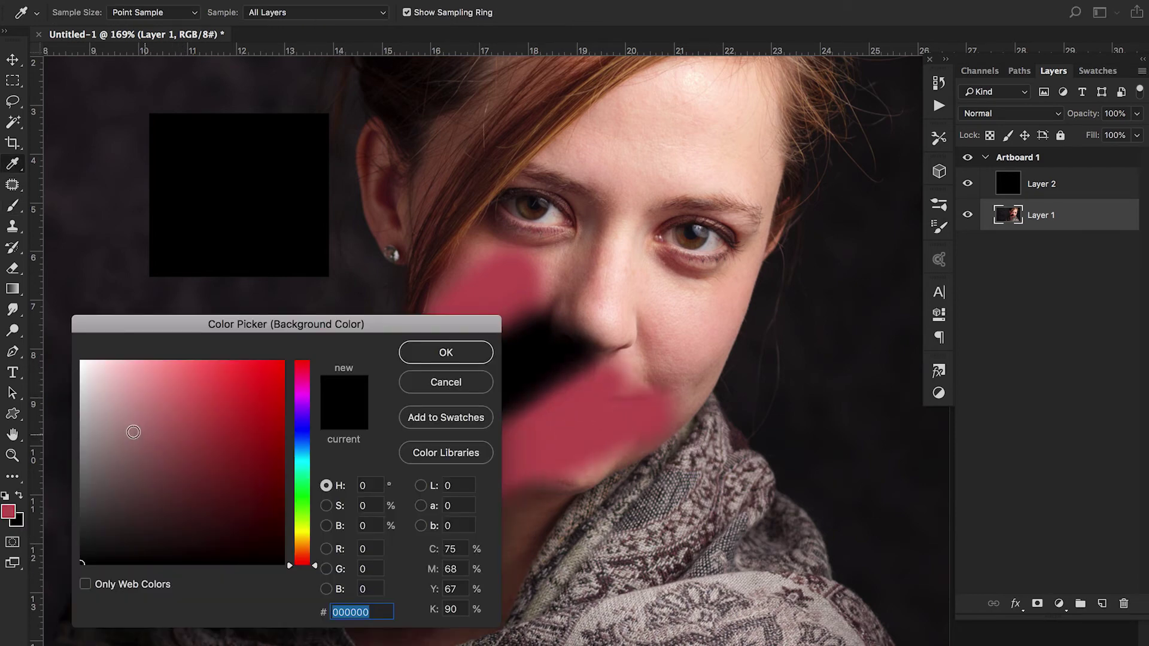
pyautogui.click(274, 368)
pyautogui.click(423, 354)
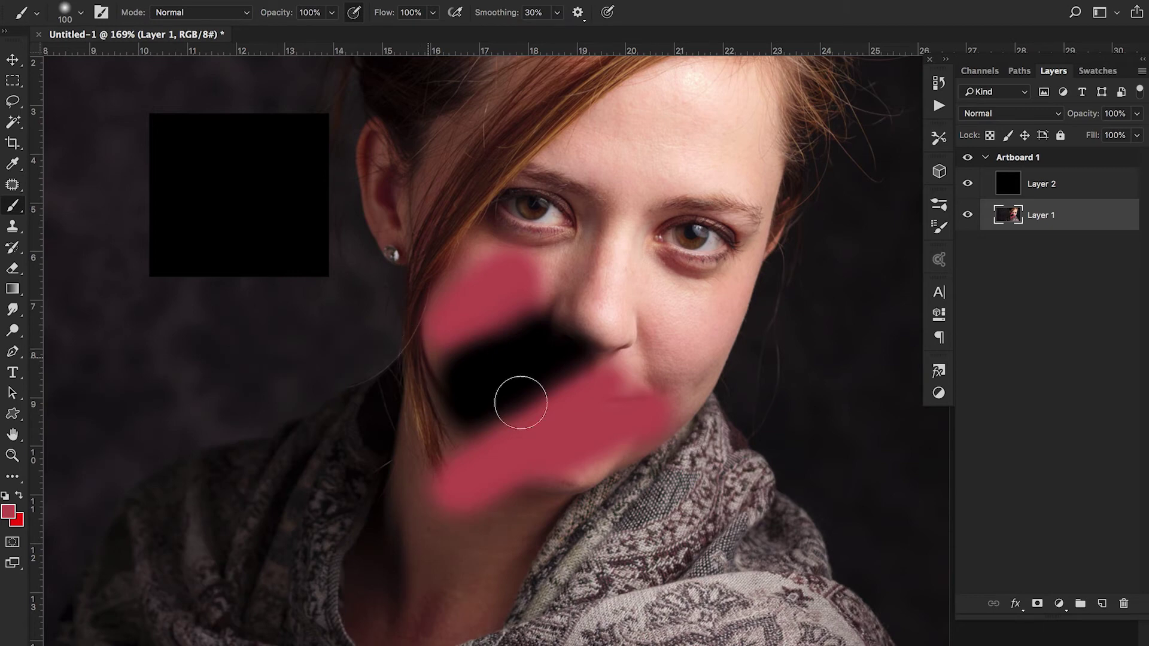
pyautogui.moveTo(696, 443)
pyautogui.mouseDown()
pyautogui.moveTo(582, 509)
pyautogui.moveTo(661, 475)
pyautogui.moveTo(698, 478)
pyautogui.moveTo(673, 508)
pyautogui.moveTo(701, 502)
pyautogui.moveTo(616, 561)
pyautogui.mouseUp()
pyautogui.press('x')
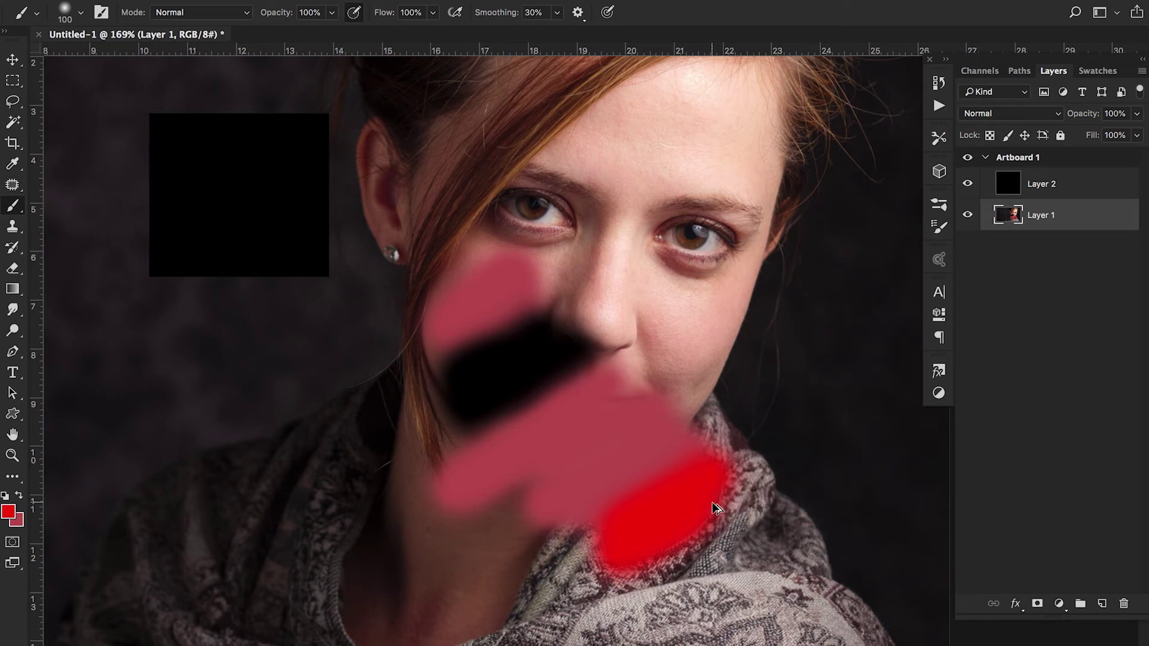
# Step: Undo the pink, black and red brush strokes on the face
pyautogui.hotkey('ctrl', 'z')
pyautogui.hotkey('ctrl', 'z')
pyautogui.hotkey('ctrl', 'z')
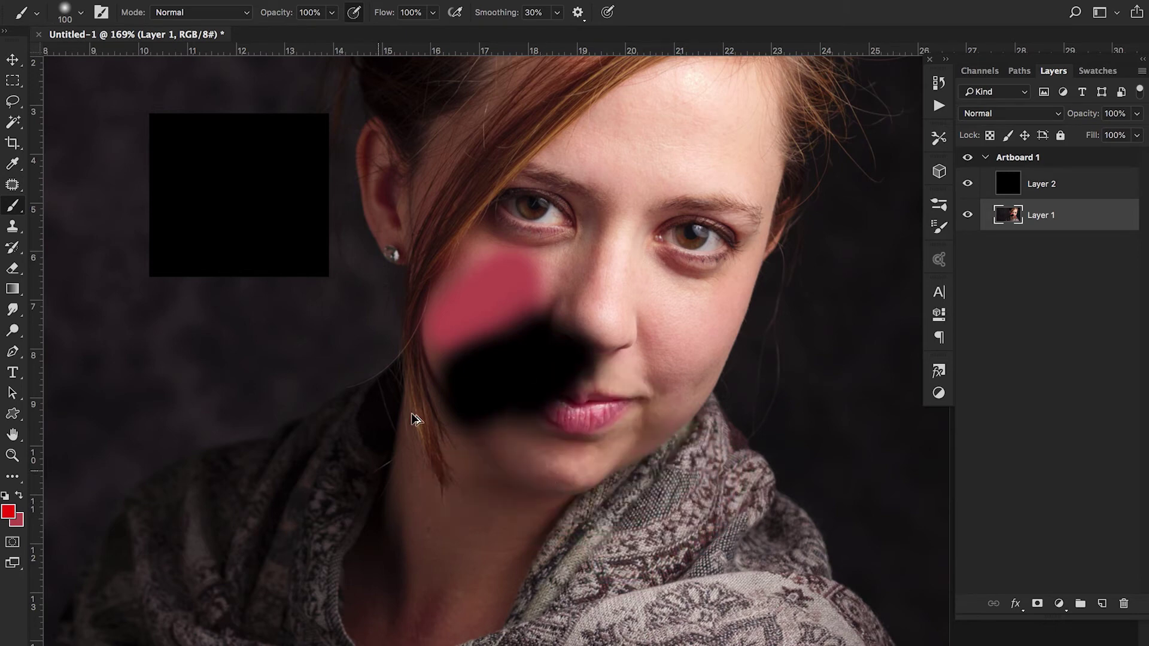
pyautogui.hotkey('ctrl', 'z')
pyautogui.hotkey('ctrl', 'z')
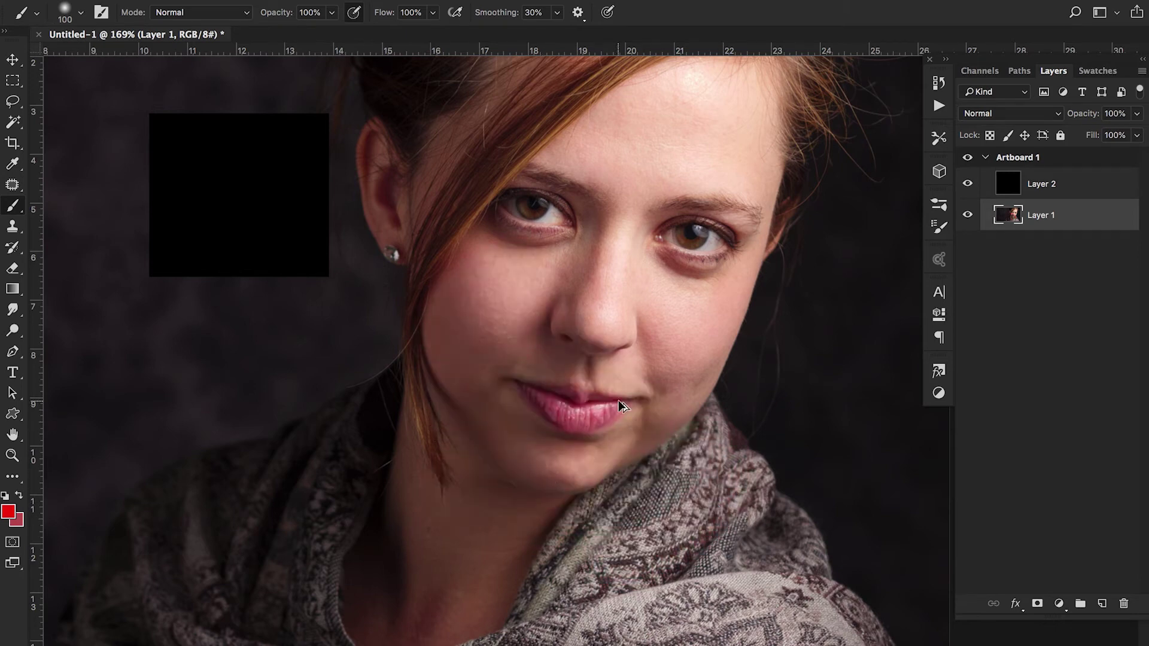
pyautogui.hotkey('ctrl', 'z')
# Step: Add a layer mask to Layer 1, test a stroke on it, and undo it
pyautogui.click(1038, 605)
pyautogui.moveTo(512, 314)
pyautogui.mouseDown()
pyautogui.moveTo(348, 415)
pyautogui.moveTo(519, 328)
pyautogui.moveTo(386, 446)
pyautogui.moveTo(543, 374)
pyautogui.moveTo(483, 427)
pyautogui.moveTo(580, 357)
pyautogui.moveTo(560, 403)
pyautogui.moveTo(600, 404)
pyautogui.moveTo(631, 363)
pyautogui.moveTo(491, 450)
pyautogui.moveTo(570, 373)
pyautogui.moveTo(435, 460)
pyautogui.moveTo(580, 345)
pyautogui.moveTo(375, 491)
pyautogui.moveTo(620, 285)
pyautogui.moveTo(373, 431)
pyautogui.moveTo(525, 311)
pyautogui.moveTo(406, 375)
pyautogui.moveTo(350, 413)
pyautogui.mouseUp()
pyautogui.press('x')
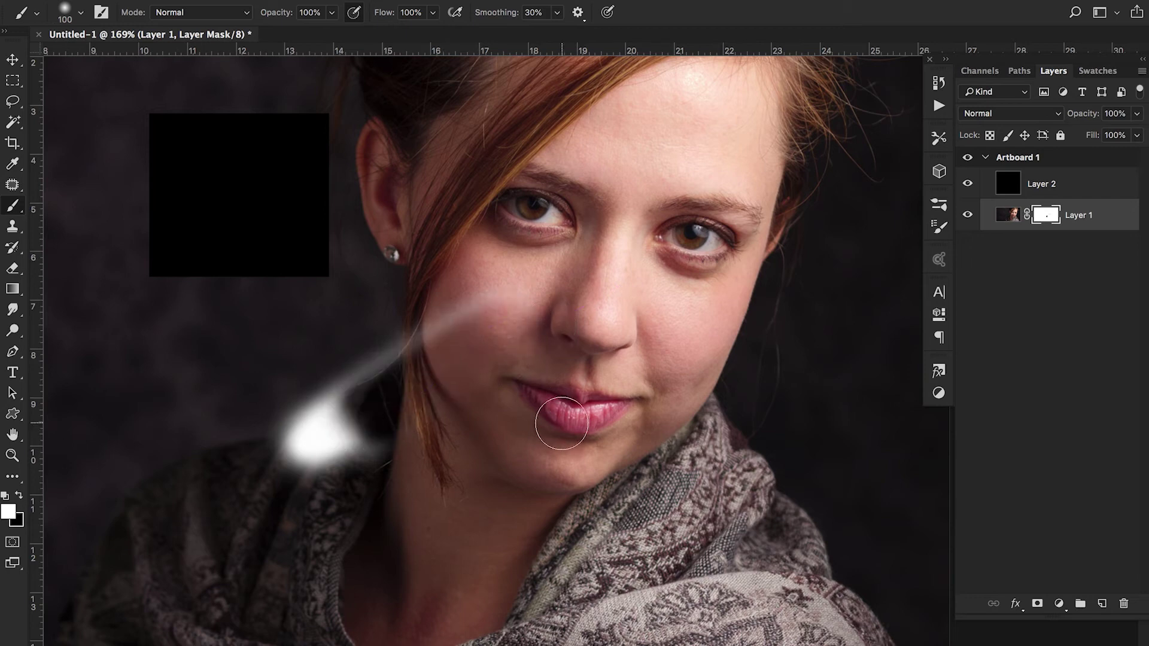
pyautogui.hotkey('ctrl', 'z')
pyautogui.hotkey('ctrl', 'z')
pyautogui.hotkey('ctrl', 'z')
pyautogui.hotkey('ctrl', 'z')
pyautogui.hotkey('ctrl', 'z')
pyautogui.hotkey('ctrl', 'z')
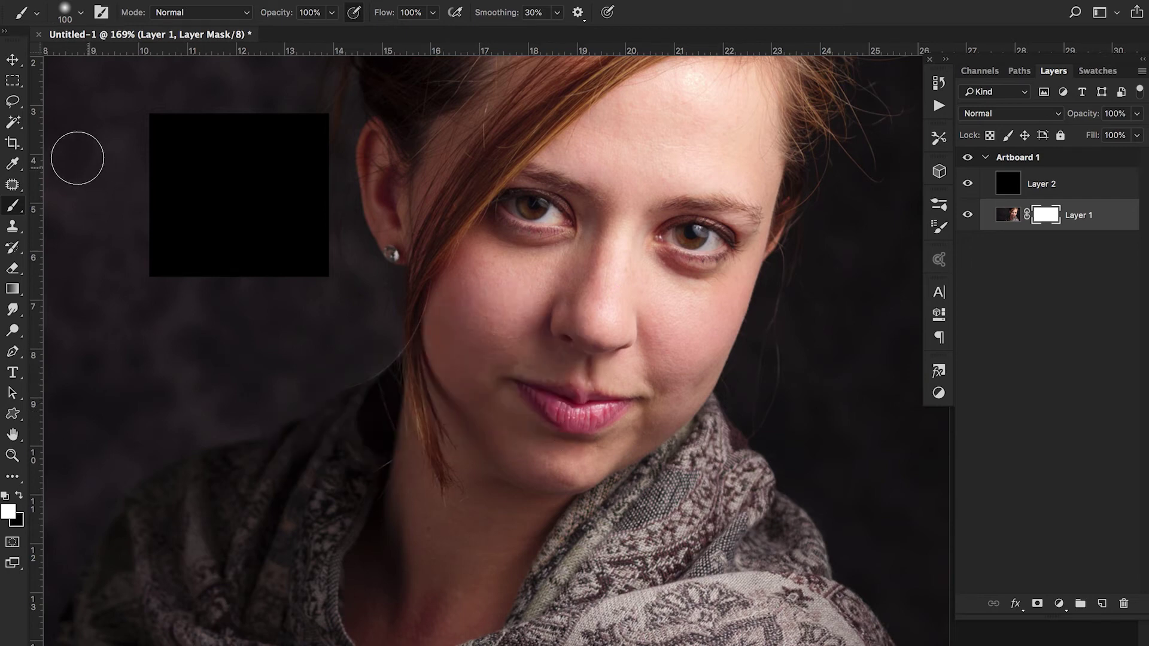
# Step: Switch to the Rectangular Marquee tool and pan and zoom across the canvas
pyautogui.click(20, 88)
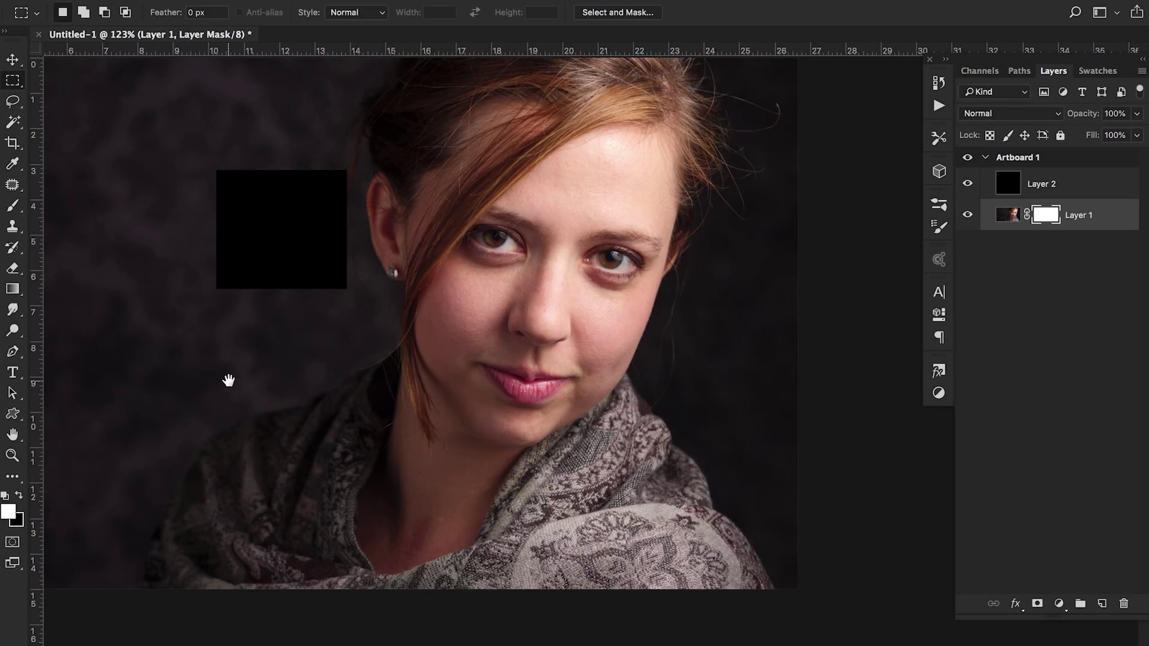
pyautogui.moveTo(232, 379); pyautogui.dragTo(415, 356)
pyautogui.scroll(-3, 402, 387)
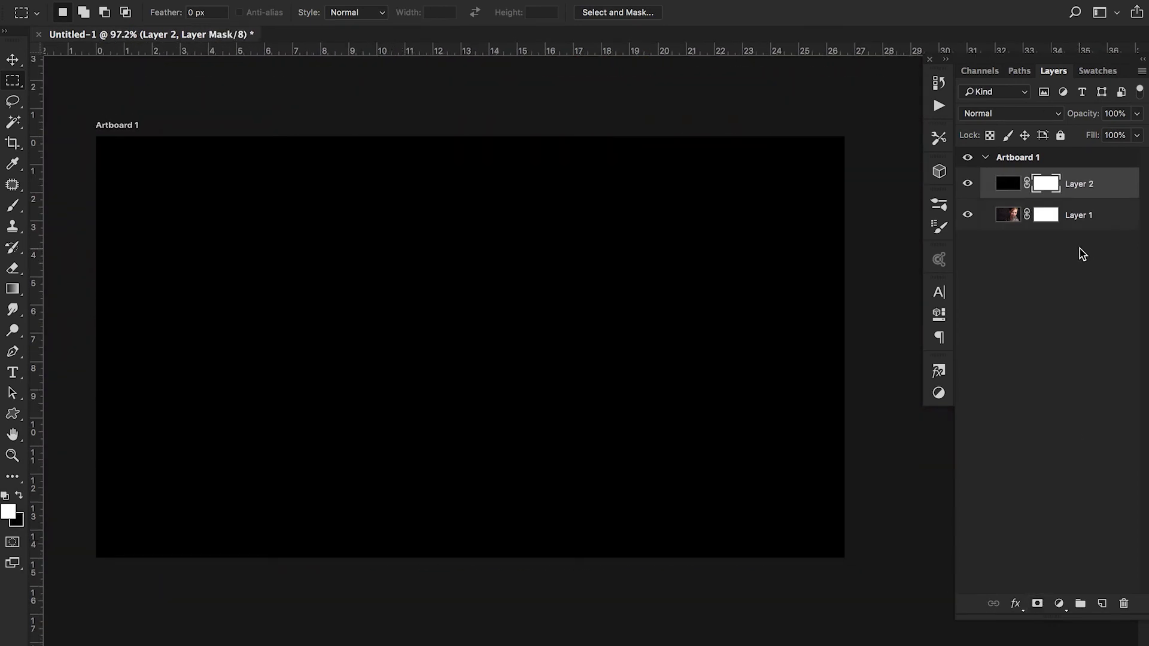
# Step: Invert Layer 2's mask and brush a soft black patch over the mouth and cheek
pyautogui.hotkey('ctrl', 'i')
pyautogui.hotkey('ctrl', 'i')
pyautogui.hotkey('ctrl', 'i')
pyautogui.hotkey('ctrl', 'i')
pyautogui.hotkey('ctrl', 'i')
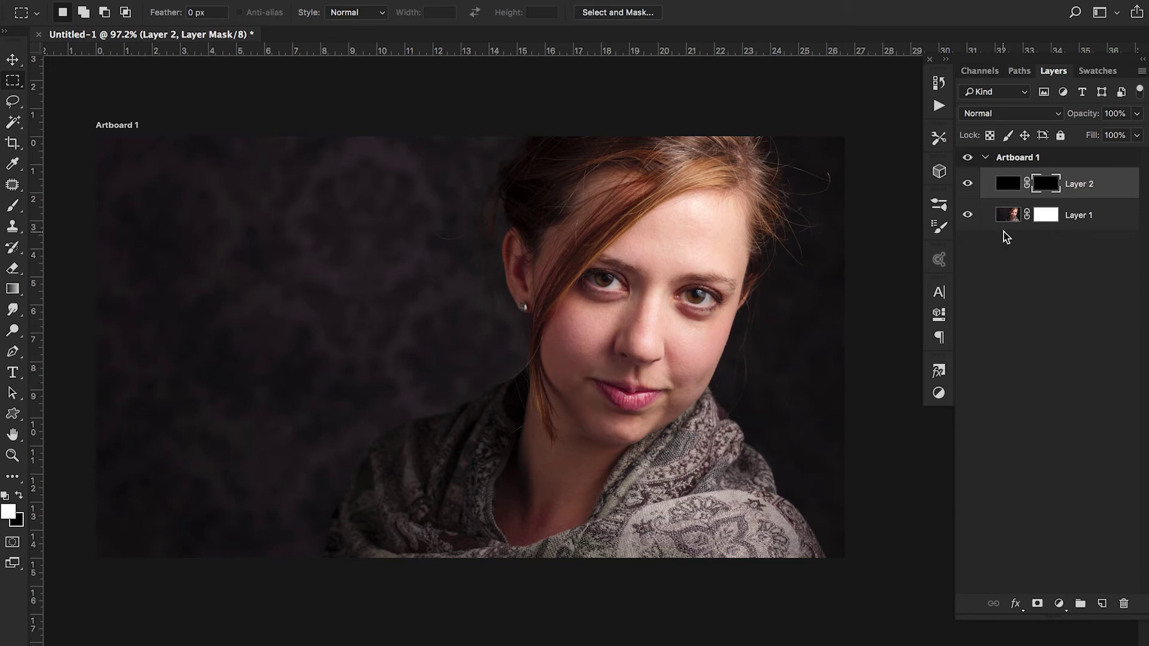
pyautogui.press('b')
pyautogui.moveTo(624, 313)
pyautogui.mouseDown()
pyautogui.moveTo(554, 391)
pyautogui.moveTo(614, 315)
pyautogui.moveTo(522, 369)
pyautogui.moveTo(552, 306)
pyautogui.moveTo(542, 363)
pyautogui.moveTo(605, 394)
pyautogui.moveTo(602, 427)
pyautogui.moveTo(673, 410)
pyautogui.moveTo(745, 352)
pyautogui.moveTo(749, 321)
pyautogui.moveTo(705, 364)
pyautogui.moveTo(591, 386)
pyautogui.moveTo(594, 362)
pyautogui.moveTo(649, 336)
pyautogui.moveTo(644, 358)
pyautogui.moveTo(752, 288)
pyautogui.moveTo(692, 349)
pyautogui.moveTo(664, 359)
pyautogui.moveTo(710, 377)
pyautogui.mouseUp()
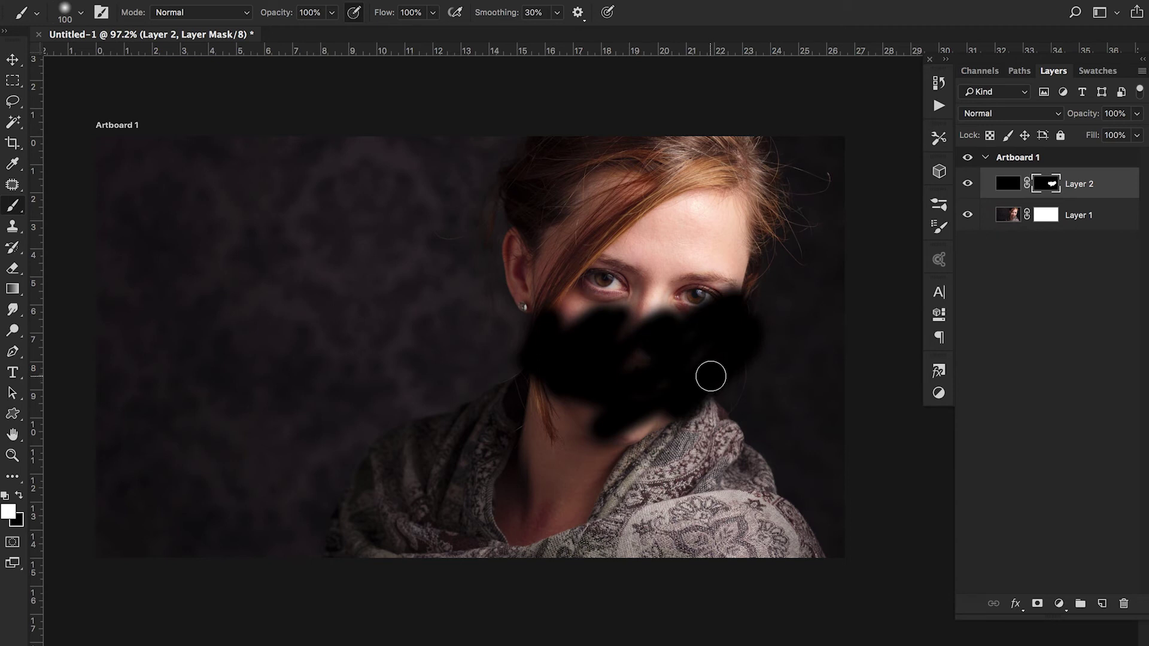
pyautogui.press('x')
pyautogui.moveTo(574, 362)
pyautogui.mouseDown()
pyautogui.moveTo(467, 411)
pyautogui.moveTo(557, 328)
pyautogui.moveTo(611, 315)
pyautogui.moveTo(575, 360)
pyautogui.moveTo(592, 308)
pyautogui.mouseUp()
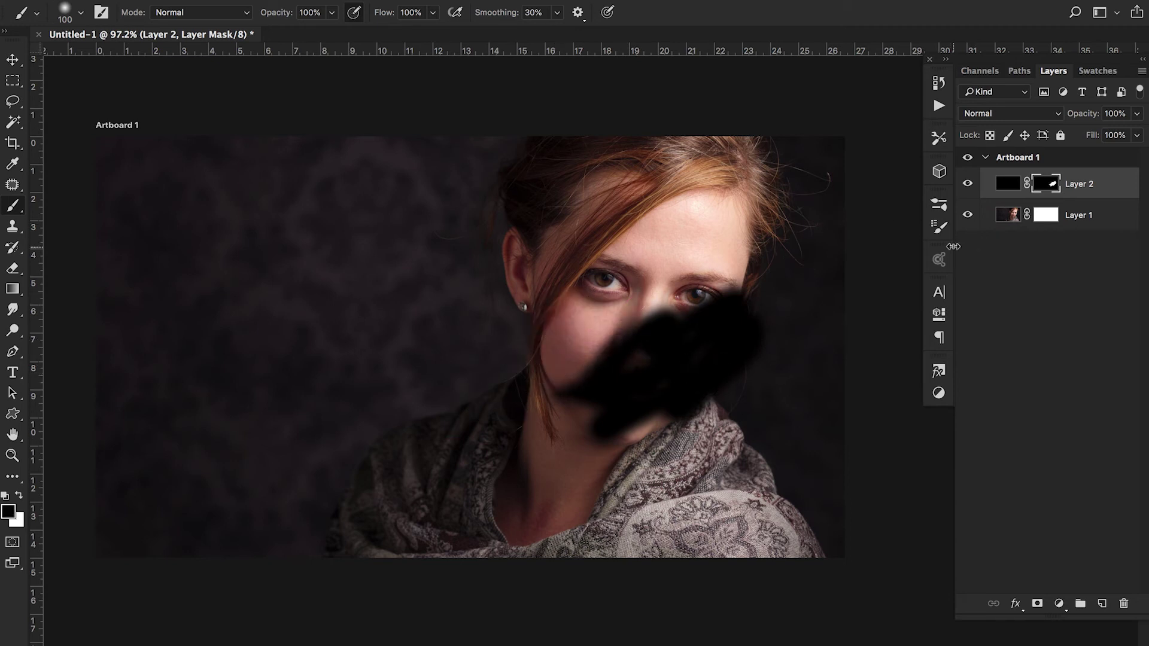
# Step: Toggle Layer 2's mask inversion to compare, then select the layer's image thumbnail
pyautogui.hotkey('ctrl', 'i')
pyautogui.hotkey('ctrl', 'i')
pyautogui.hotkey('ctrl', 'i')
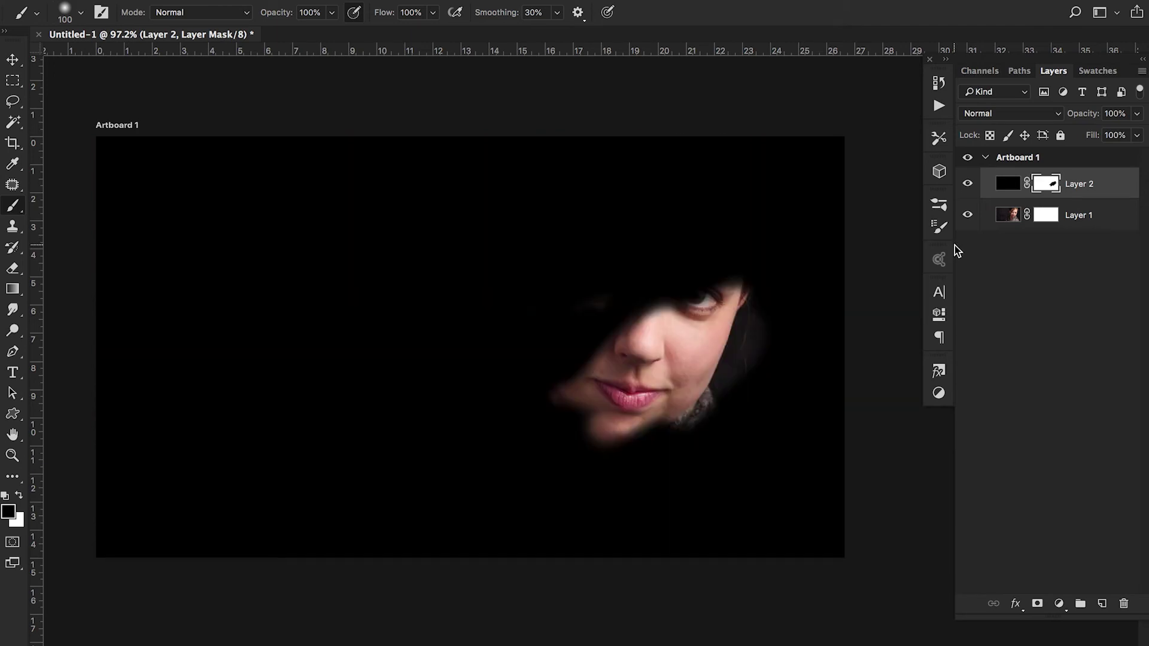
pyautogui.hotkey('ctrl', 'i')
pyautogui.hotkey('ctrl', 'i')
pyautogui.hotkey('ctrl', 'i')
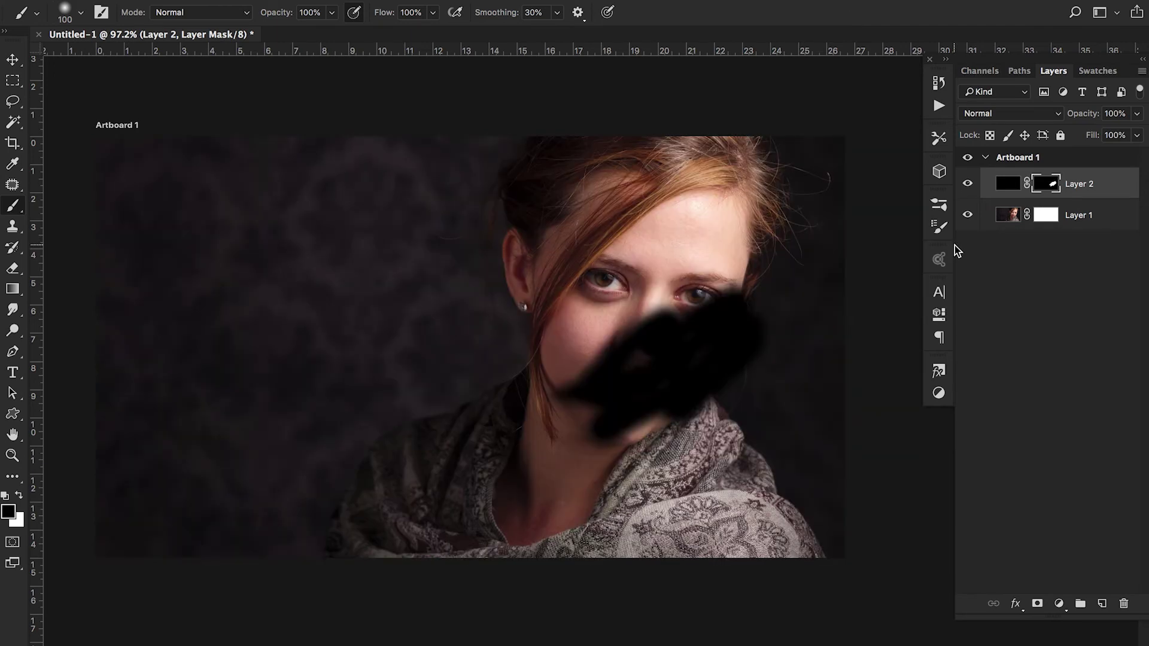
pyautogui.click(1000, 211)
# Step: Delete Layer 2 and add a Hue/Saturation adjustment layer with Hue set to +109
pyautogui.click(1002, 193)
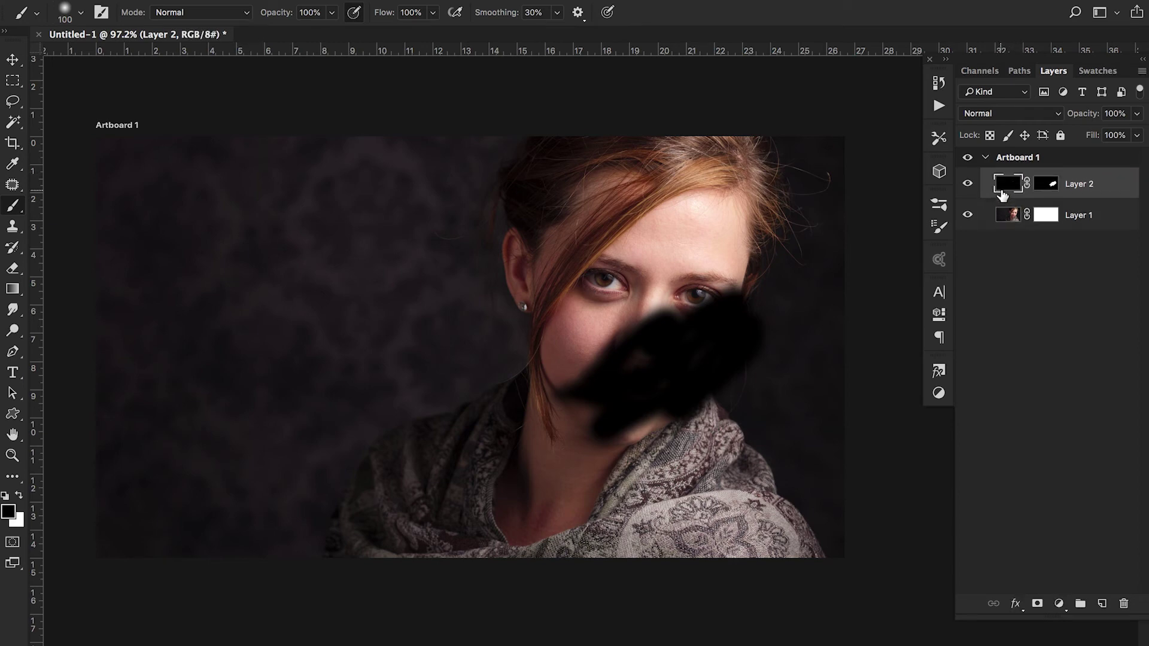
pyautogui.press('Delete')
pyautogui.click(1059, 604)
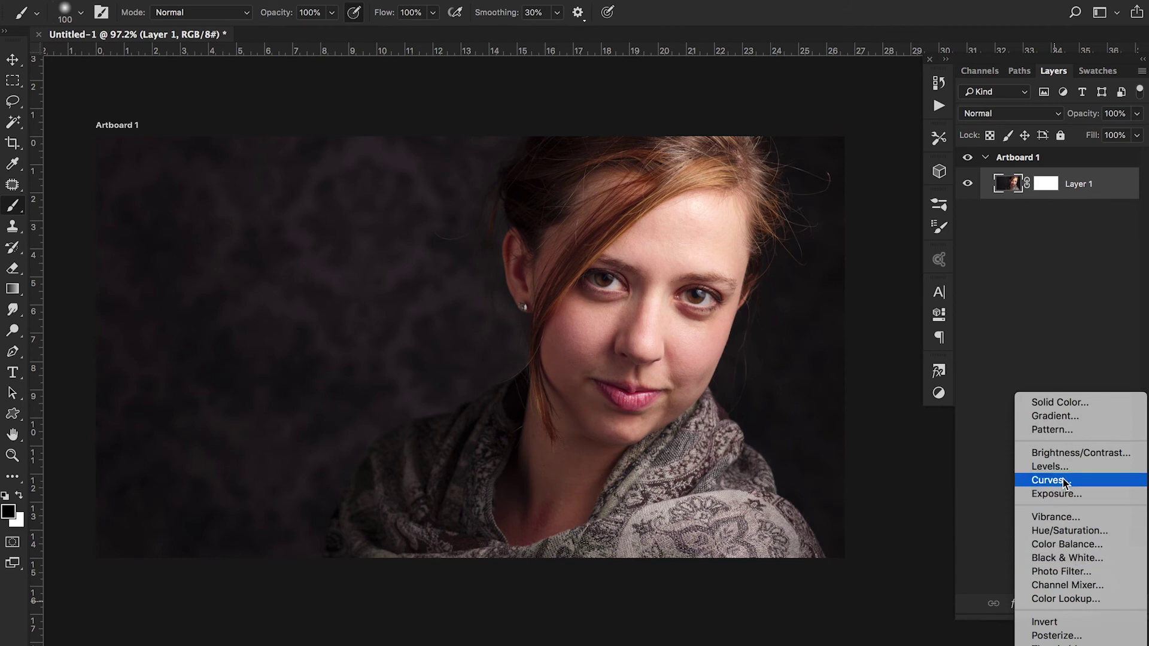
pyautogui.click(1077, 531)
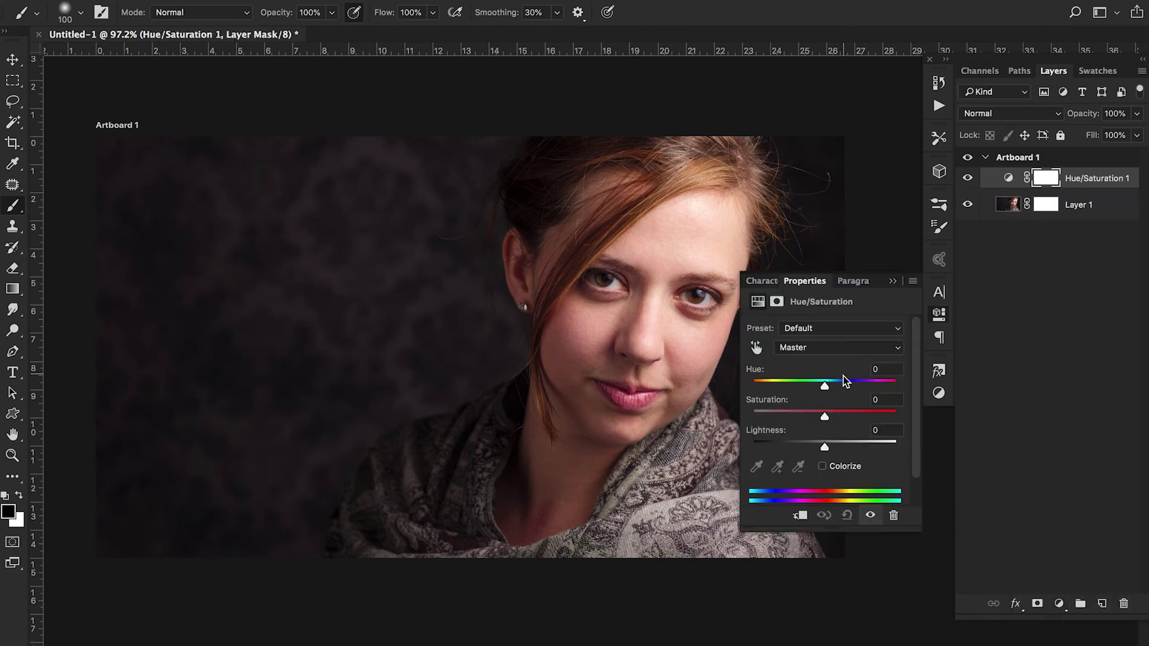
pyautogui.moveTo(825, 386); pyautogui.dragTo(876, 384)
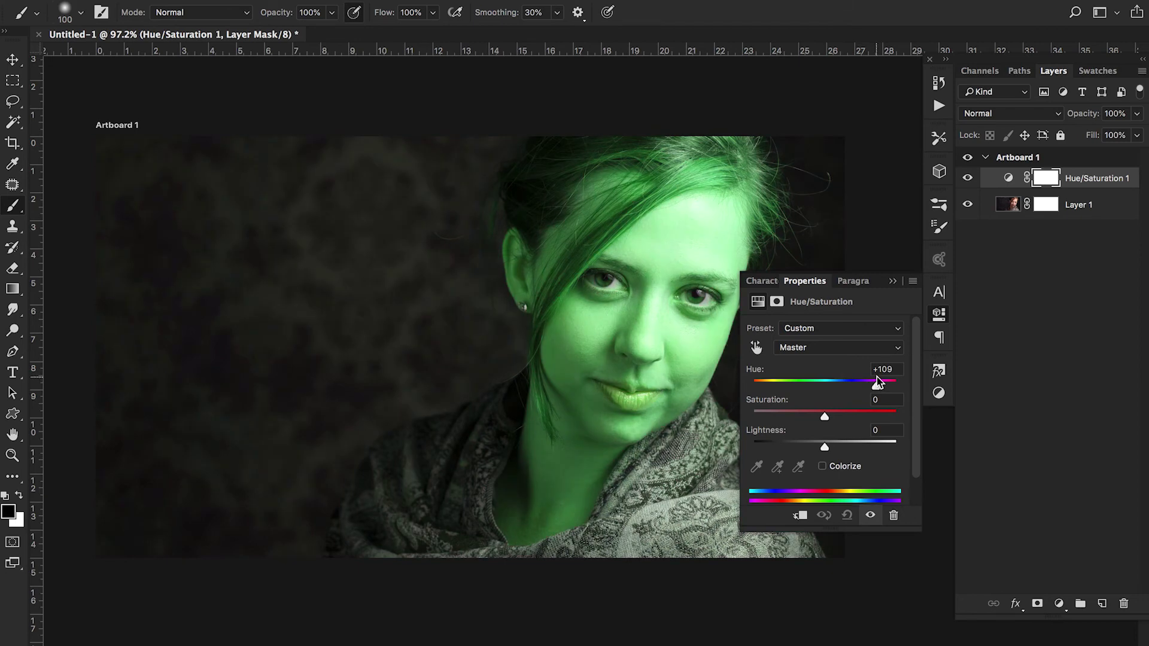
# Step: Invert the Hue/Saturation 1 mask to black so the green tint is hidden
pyautogui.click(896, 281)
pyautogui.click(1009, 178)
pyautogui.click(1049, 179)
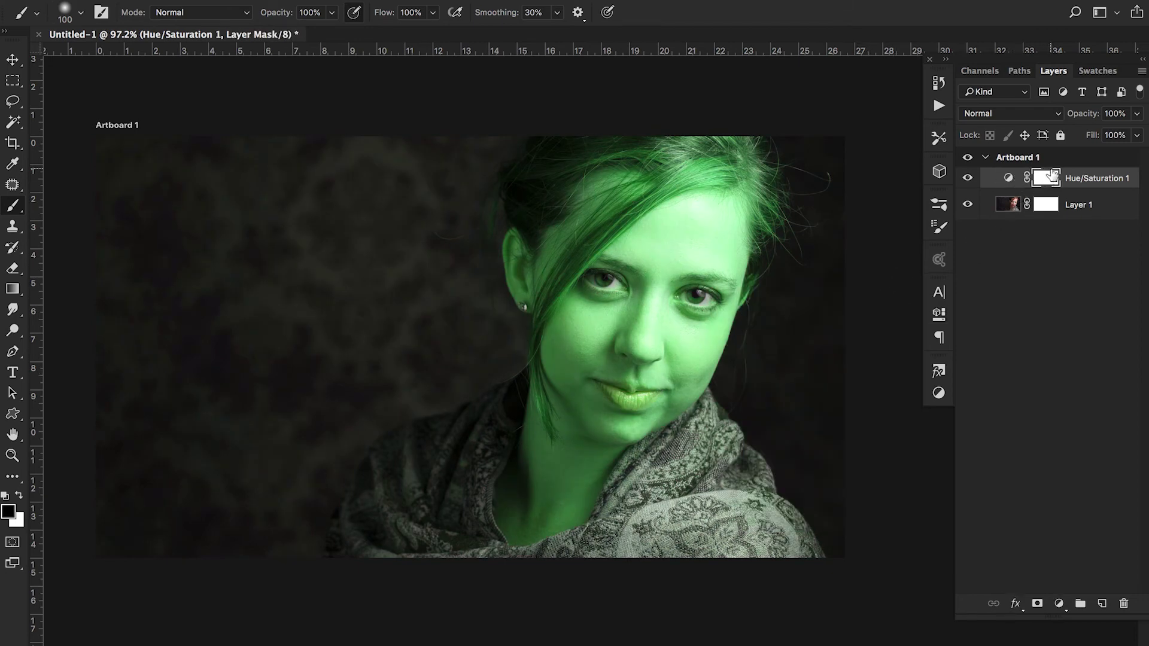
pyautogui.hotkey('ctrl', 'i')
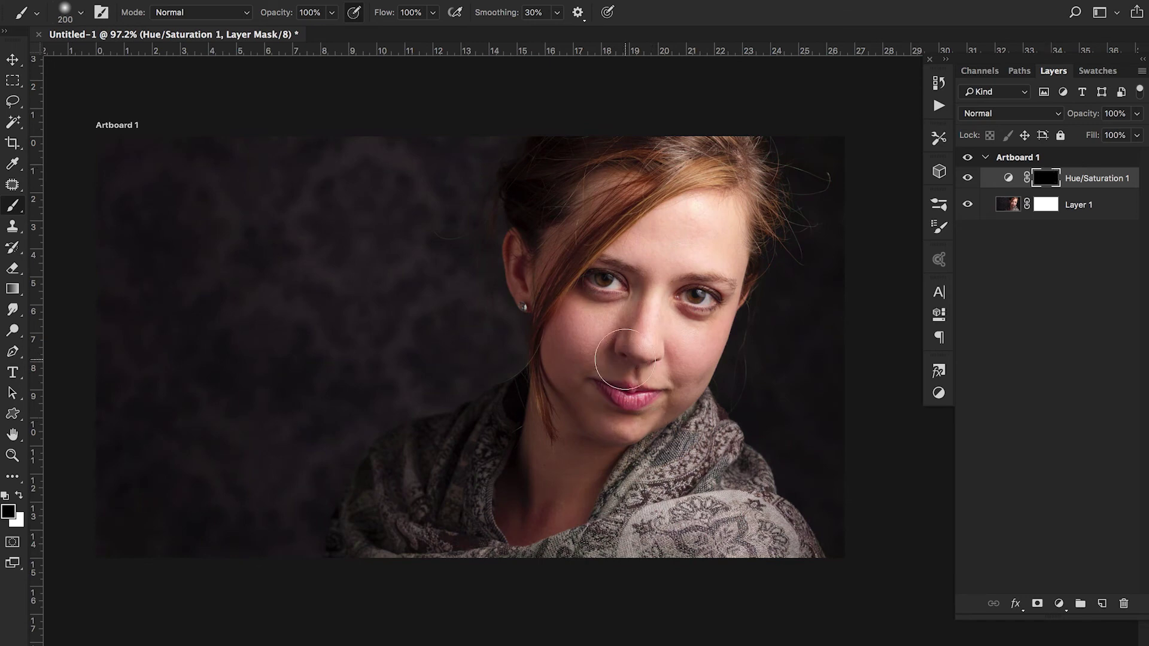
# Step: Paint the mask with a 300-size white brush at 20% opacity over the forehead and left cheek
pyautogui.press(']')
pyautogui.press(']')
pyautogui.press(']')
pyautogui.press(']')
pyautogui.press(']')
pyautogui.press(']')
pyautogui.press('x')
pyautogui.moveTo(564, 331)
pyautogui.mouseDown()
pyautogui.moveTo(598, 263)
pyautogui.moveTo(571, 366)
pyautogui.moveTo(655, 232)
pyautogui.moveTo(685, 207)
pyautogui.moveTo(632, 193)
pyautogui.moveTo(562, 227)
pyautogui.moveTo(566, 205)
pyautogui.moveTo(645, 157)
pyautogui.moveTo(713, 264)
pyautogui.mouseUp()
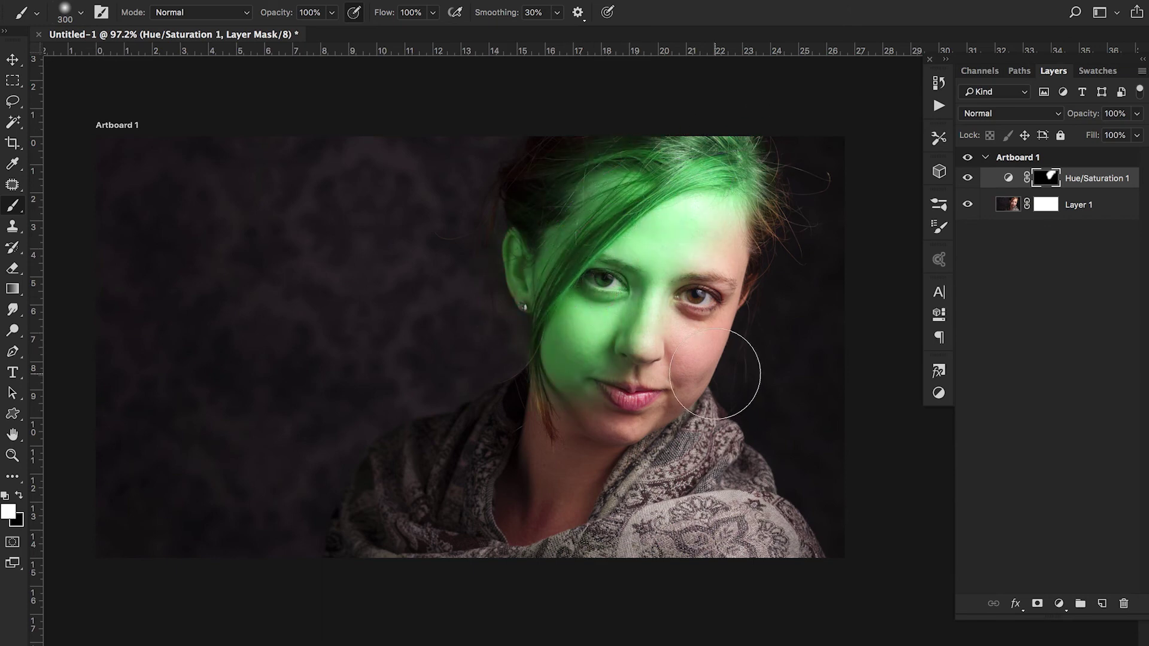
pyautogui.hotkey('ctrl', 'z')
pyautogui.press('2')
pyautogui.moveTo(664, 273)
pyautogui.mouseDown()
pyautogui.moveTo(430, 218)
pyautogui.moveTo(669, 218)
pyautogui.moveTo(596, 201)
pyautogui.moveTo(555, 315)
pyautogui.moveTo(584, 378)
pyautogui.moveTo(598, 348)
pyautogui.moveTo(671, 358)
pyautogui.moveTo(721, 311)
pyautogui.moveTo(713, 249)
pyautogui.moveTo(677, 236)
pyautogui.moveTo(619, 271)
pyautogui.moveTo(646, 220)
pyautogui.moveTo(620, 267)
pyautogui.moveTo(599, 318)
pyautogui.moveTo(610, 443)
pyautogui.moveTo(588, 436)
pyautogui.moveTo(650, 223)
pyautogui.moveTo(693, 245)
pyautogui.moveTo(661, 283)
pyautogui.moveTo(698, 231)
pyautogui.moveTo(737, 250)
pyautogui.moveTo(690, 246)
pyautogui.moveTo(589, 290)
pyautogui.mouseUp()
pyautogui.scroll(-5, 555, 311)
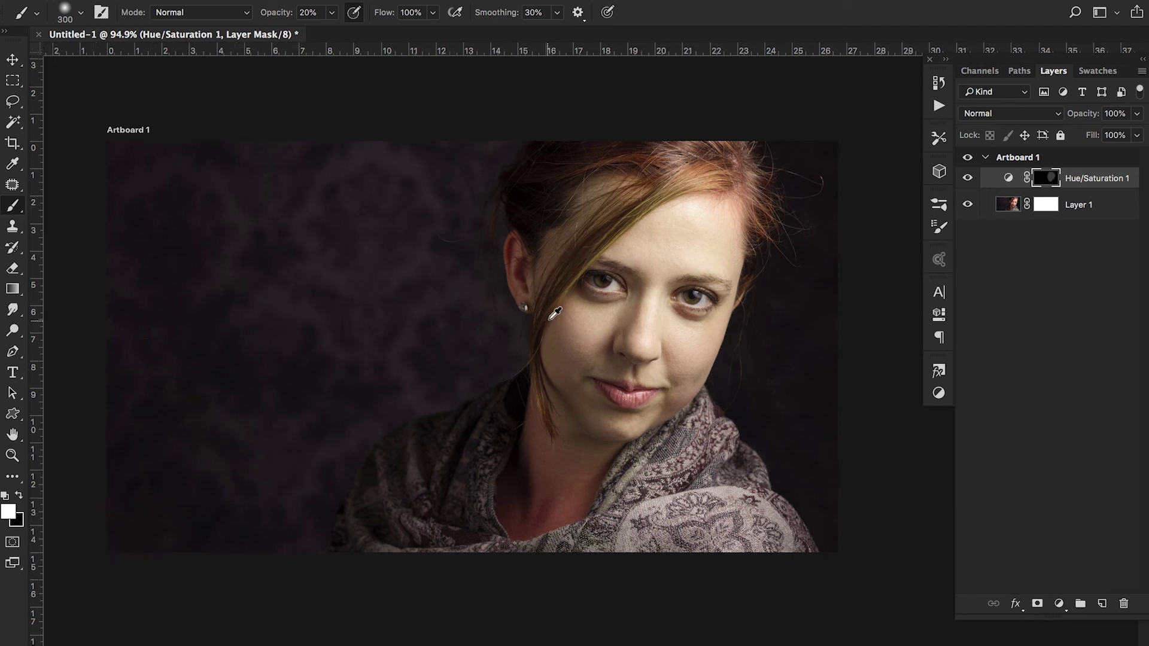
pyautogui.scroll(4, 555, 311)
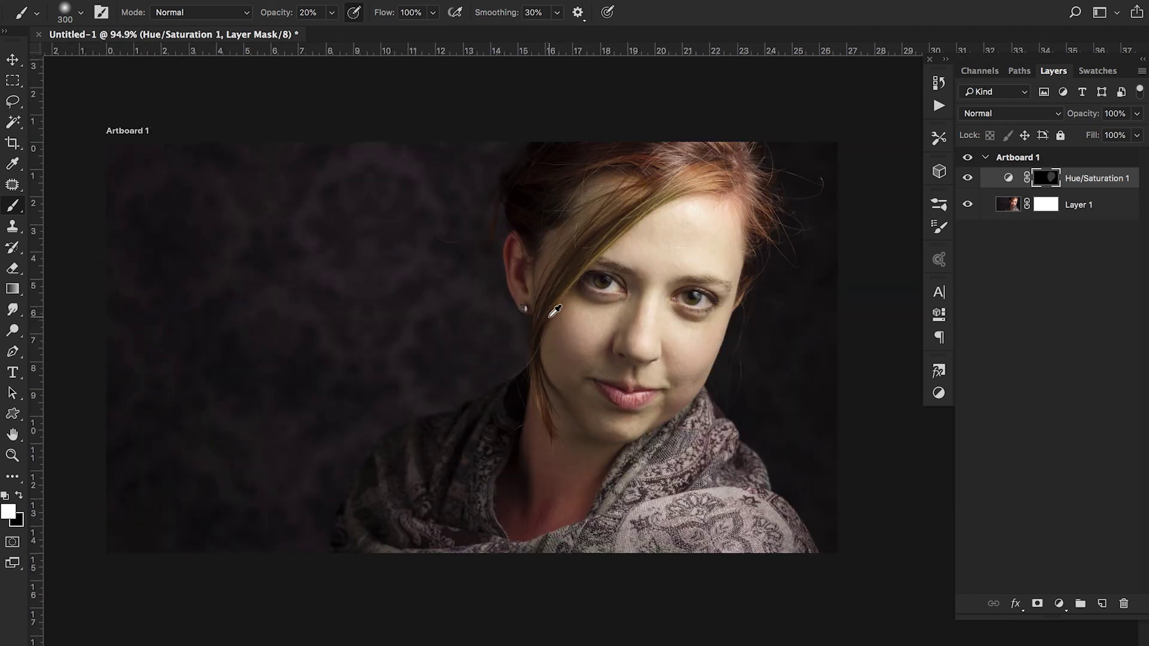
pyautogui.scroll(2, 555, 311)
pyautogui.scroll(-4, 555, 311)
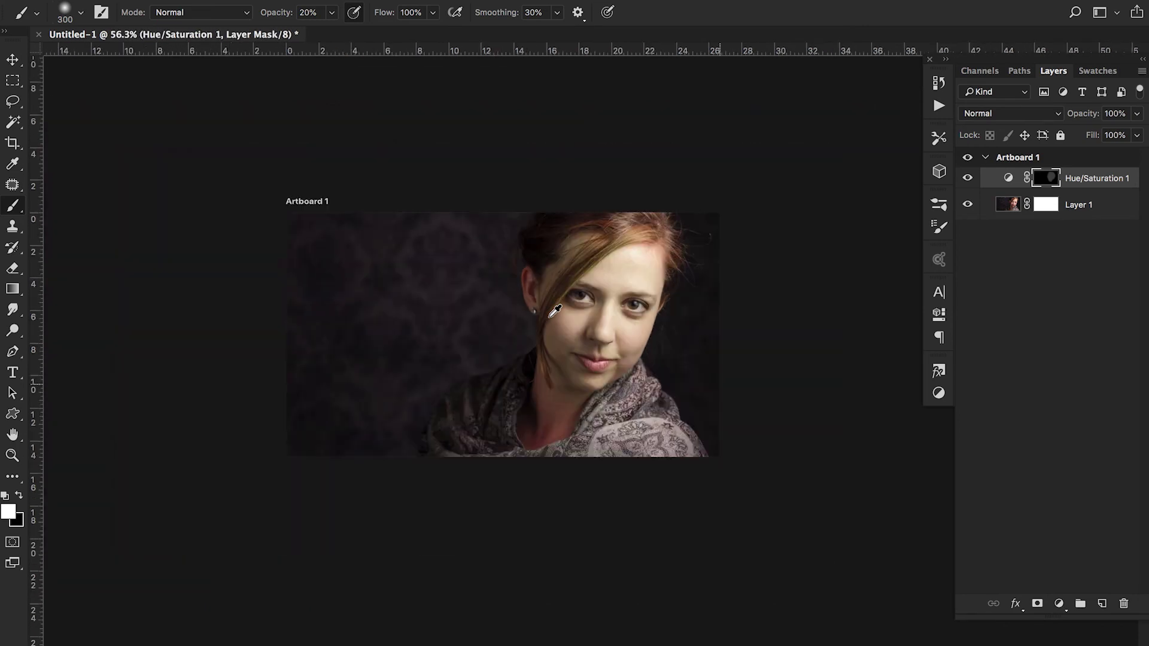
pyautogui.scroll(1, 555, 311)
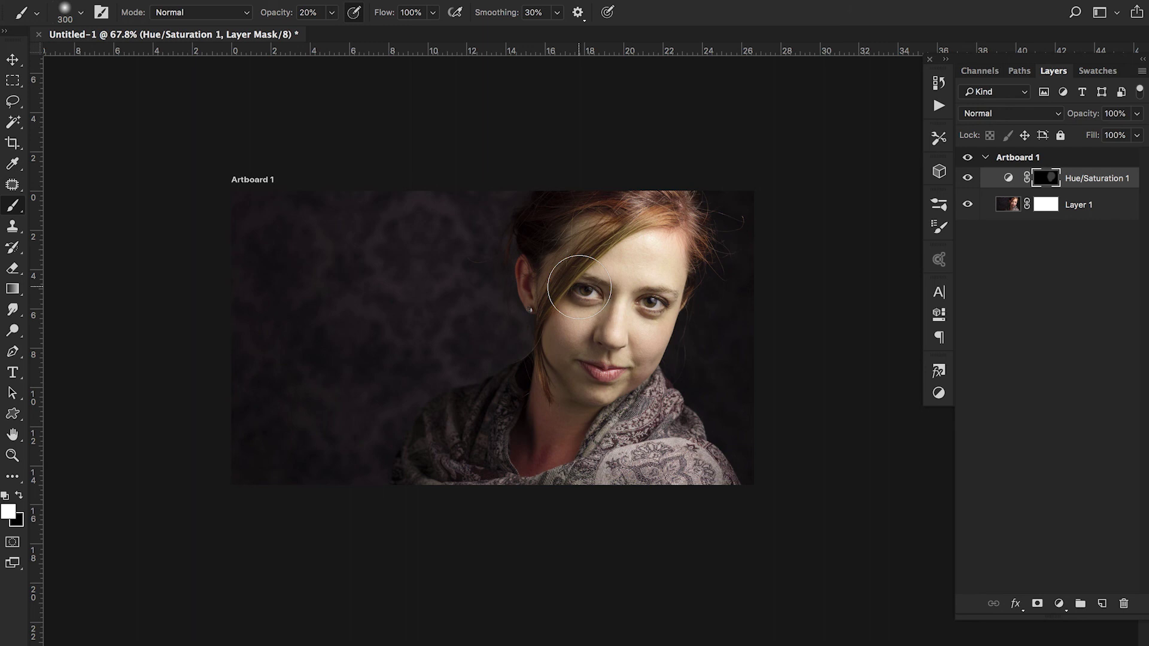
pyautogui.scroll(3, 580, 286)
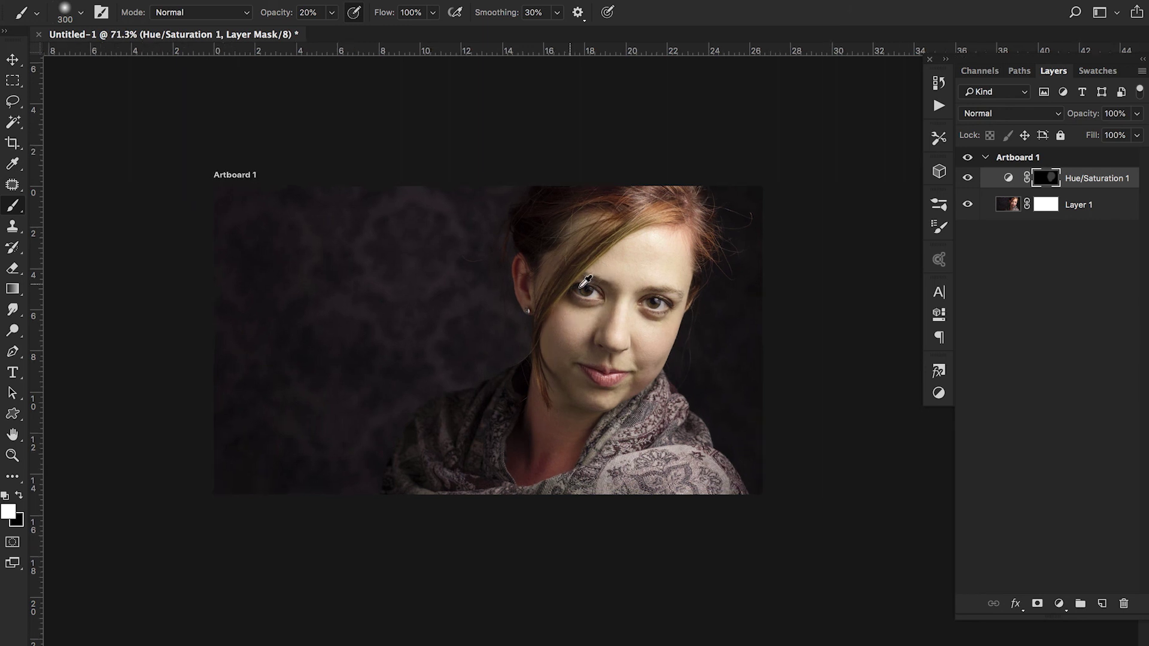
pyautogui.scroll(-3, 584, 282)
pyautogui.scroll(5, 584, 282)
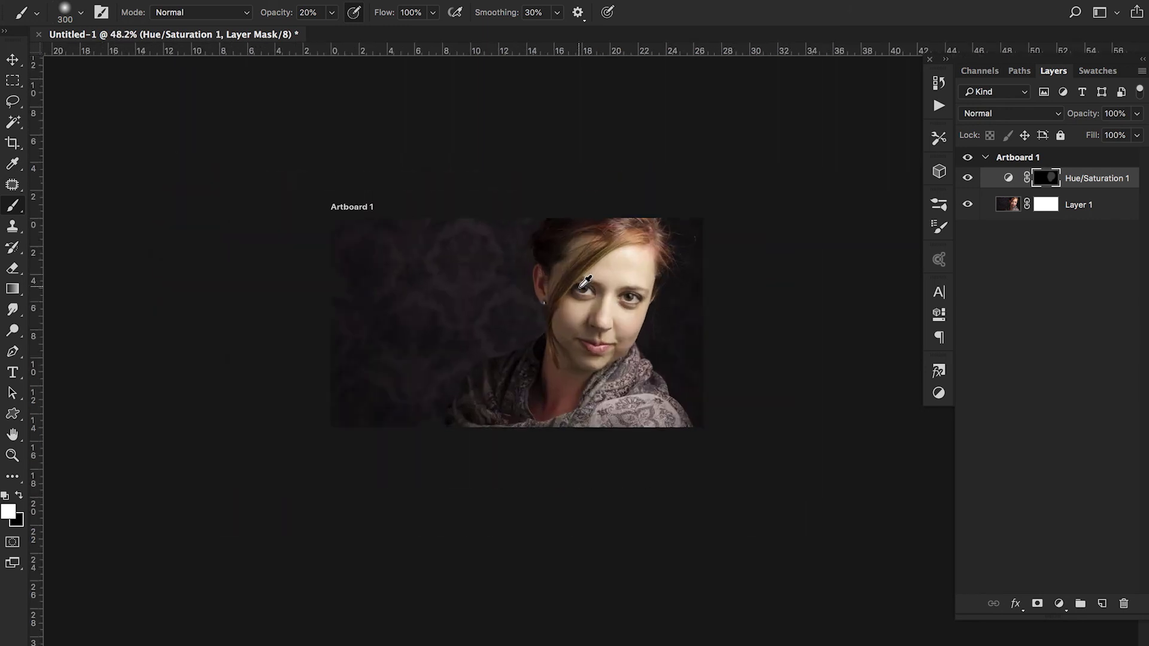
pyautogui.scroll(-5, 585, 282)
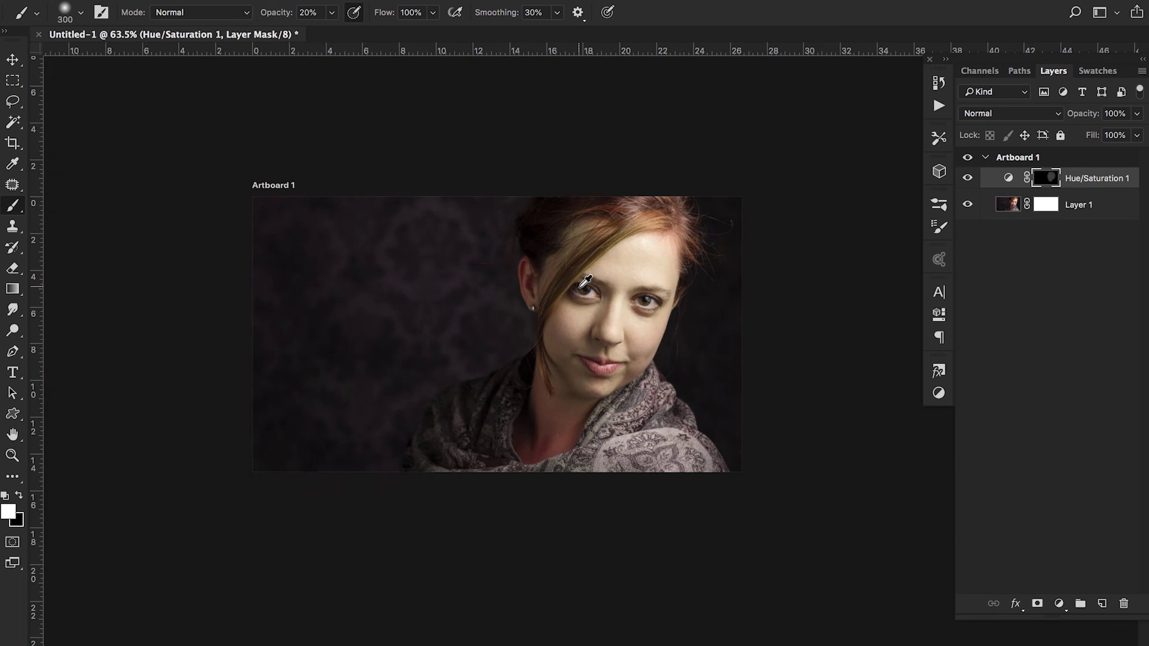
pyautogui.scroll(2, 584, 282)
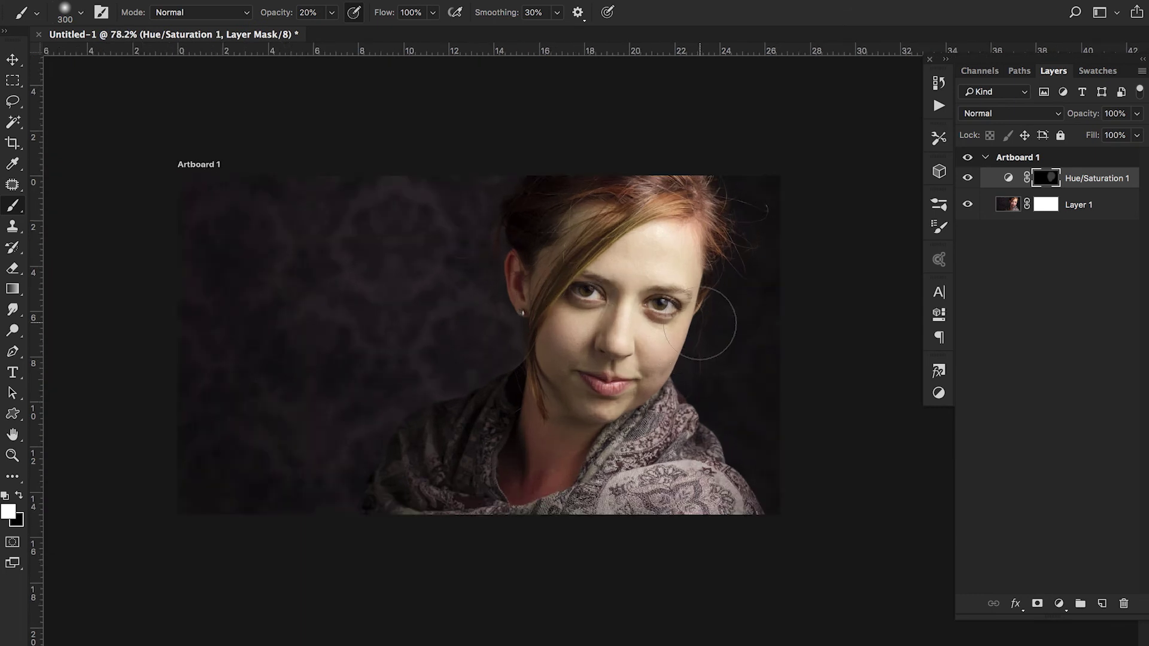